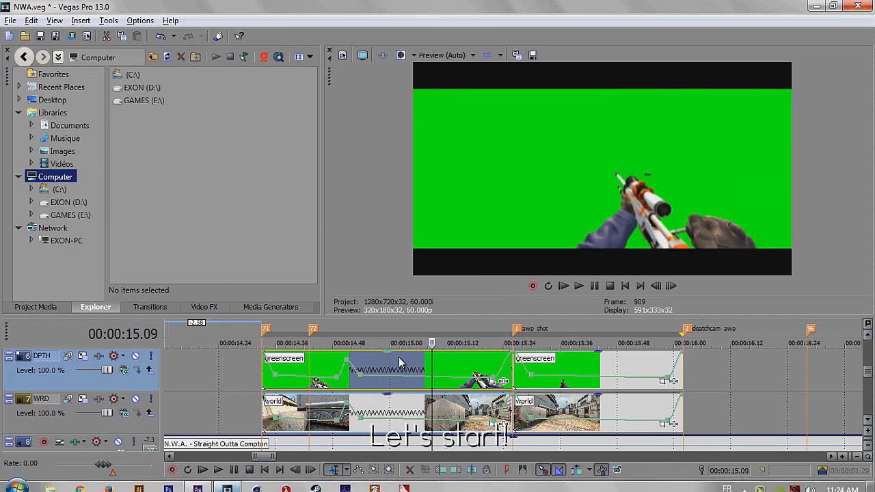
- Scrub the clip, set the playhead at 15.00 and play the timeline to review it
left_click(400, 362)
left_click(298, 362)
left_click(389, 362)
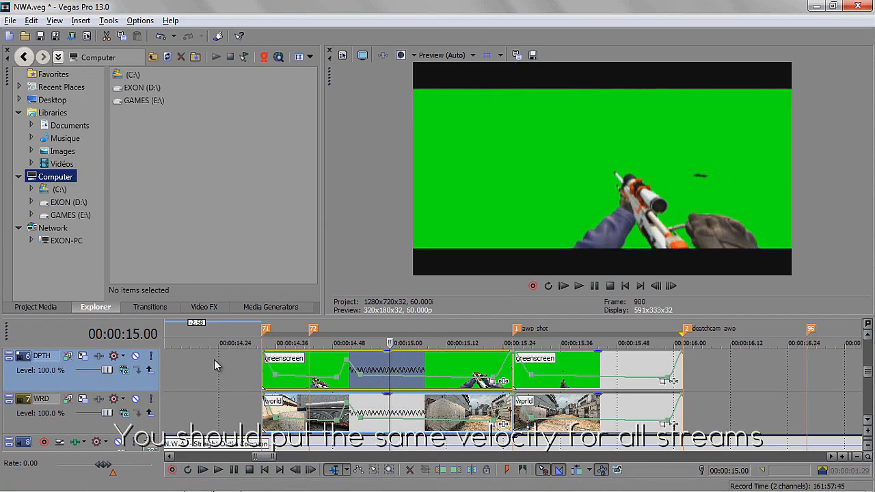
key("space")
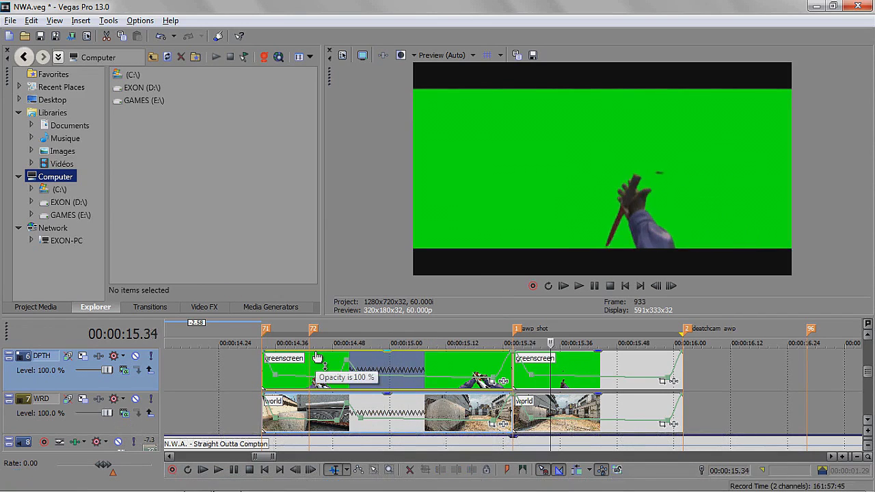
- Stop at frame 911, return the DPTH track opacity to 100%, and close Vegas Pro
left_click(438, 367)
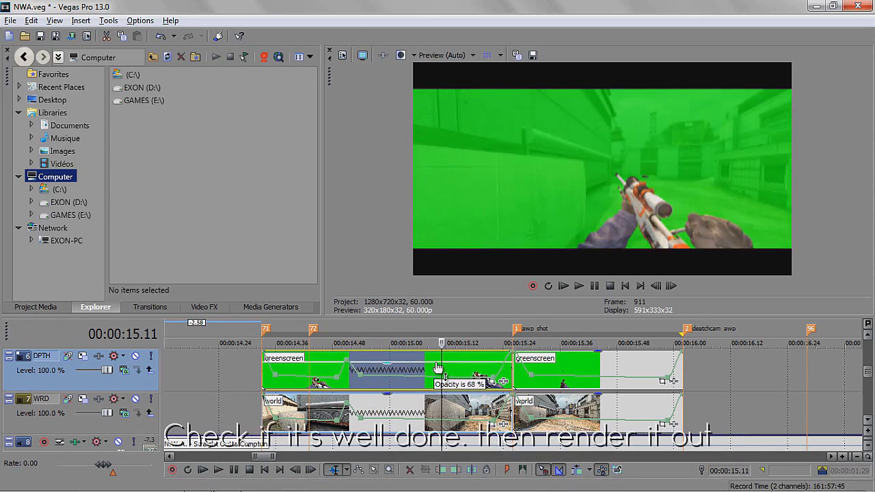
left_click_drag(438, 367, 431, 315)
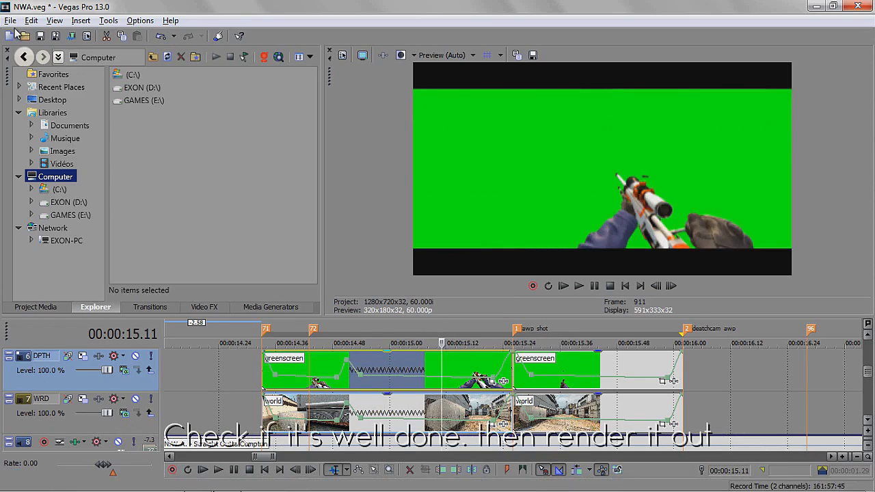
left_click(857, 5)
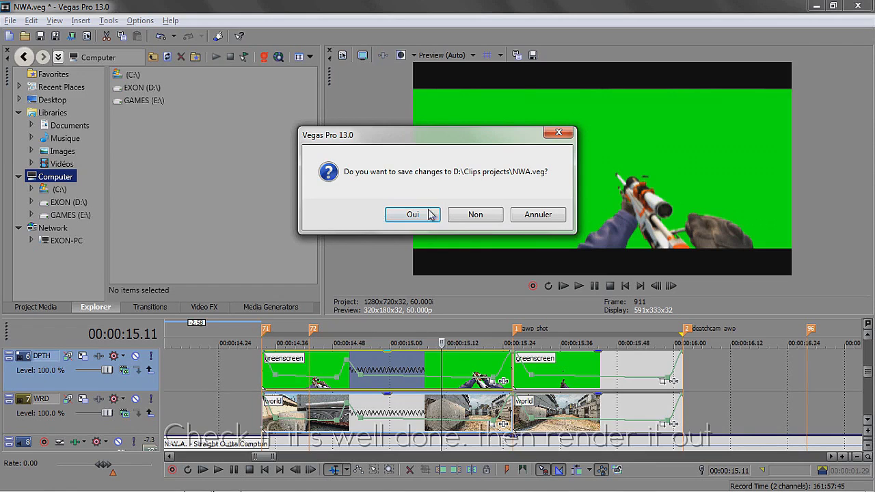
- Exit Vegas without saving, then launch After Effects and dismiss the Welcome screen
left_click(471, 216)
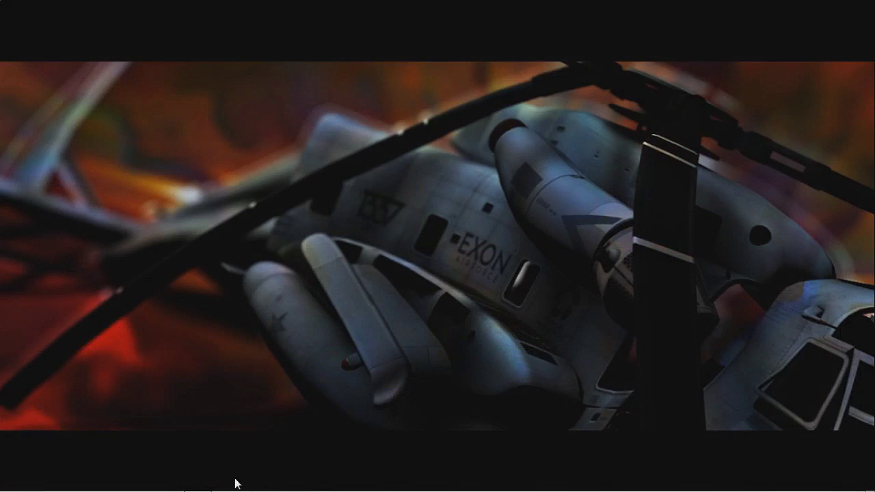
left_click(207, 485)
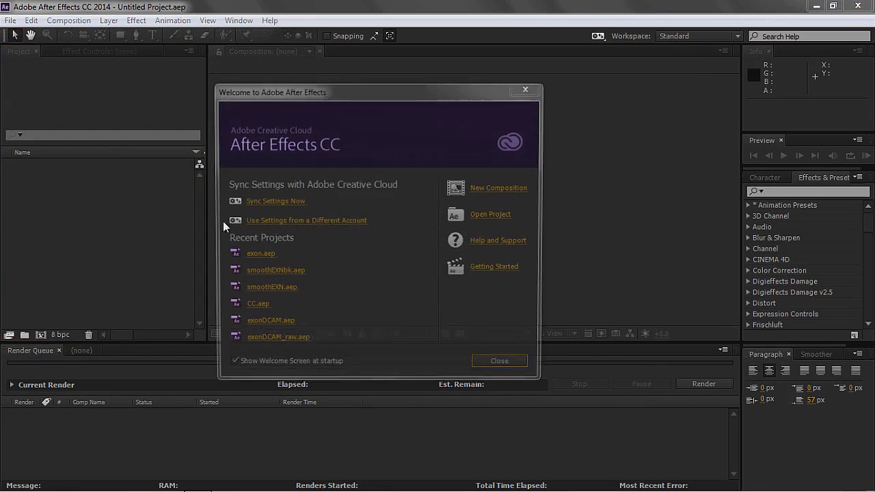
key("Escape")
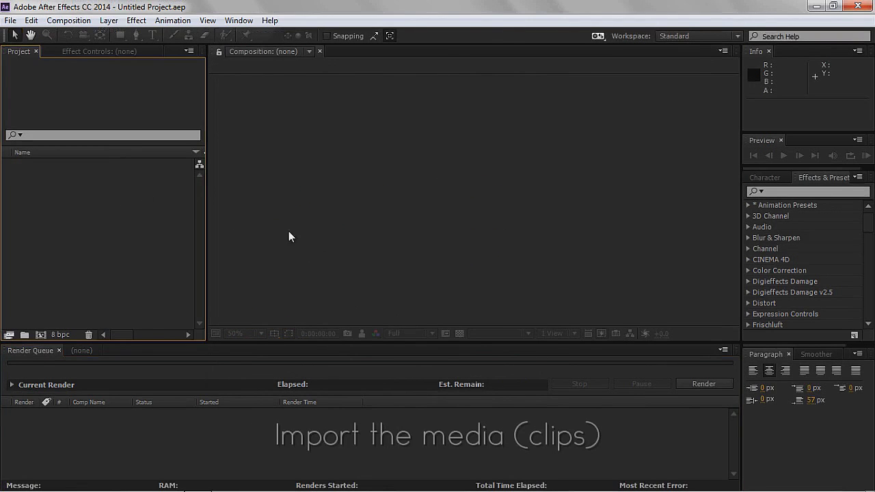
- Import depth.avi, greenscreen.avi and world.avi from the E:\AZONE folder
double_click(177, 251)
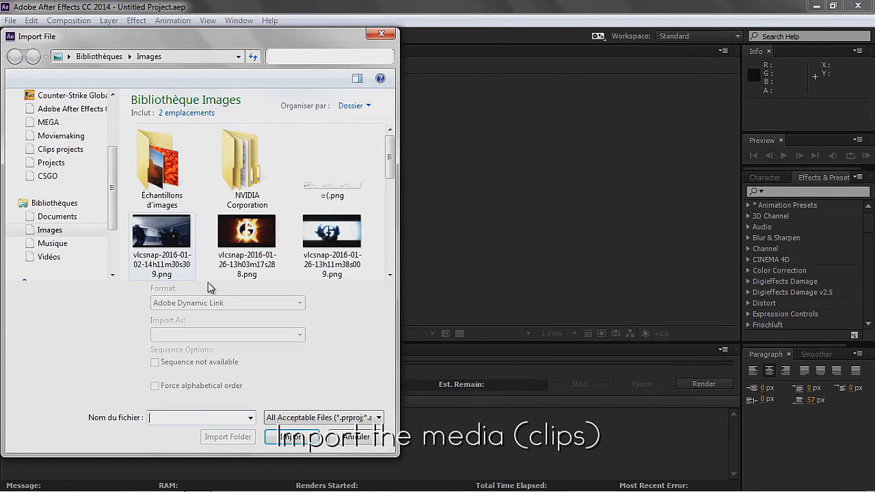
type("E:\\TUTORIAL")
key("Return")
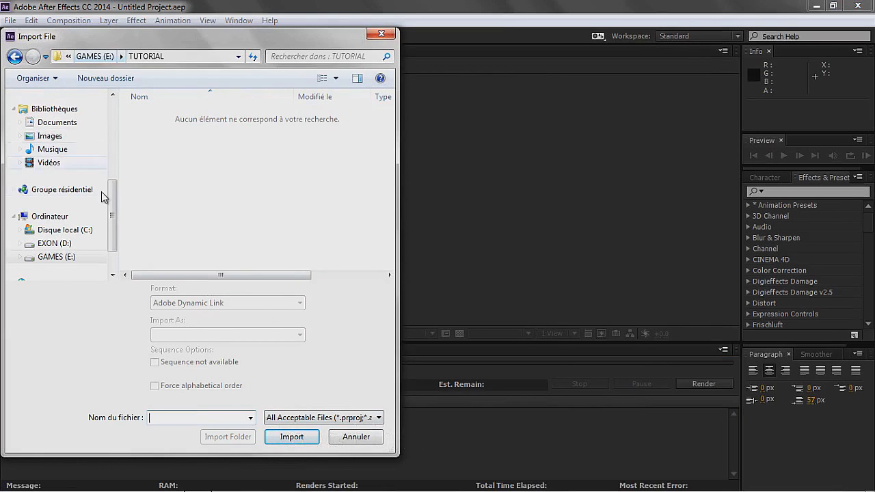
left_click(94, 56)
scroll(205, 171, "up", 5)
double_click(157, 111)
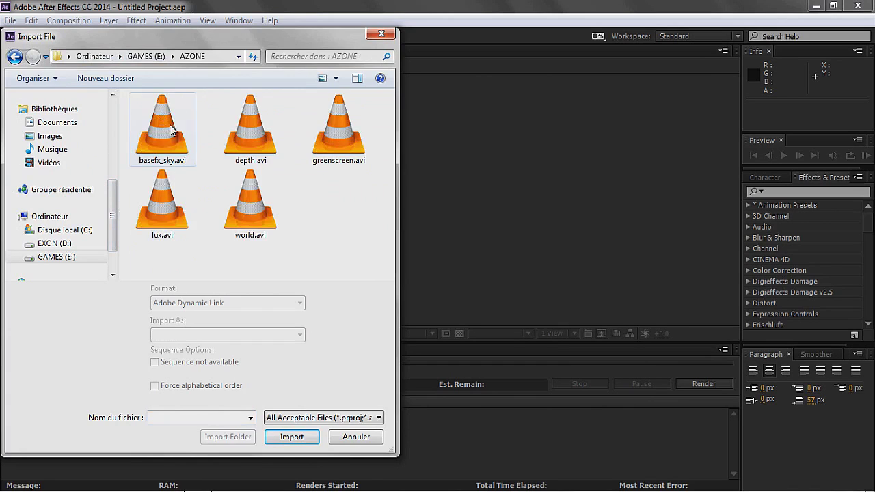
left_click(251, 126)
left_click(338, 126, "ctrl")
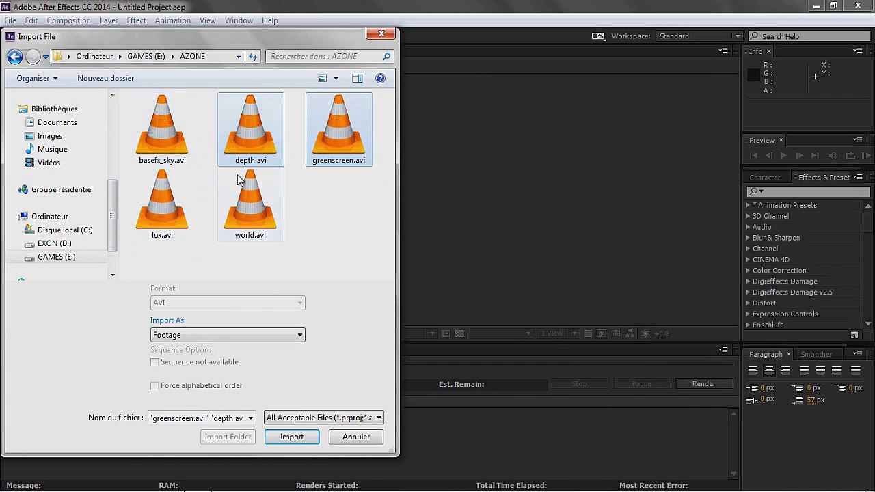
left_click(250, 202, "ctrl")
key("Return")
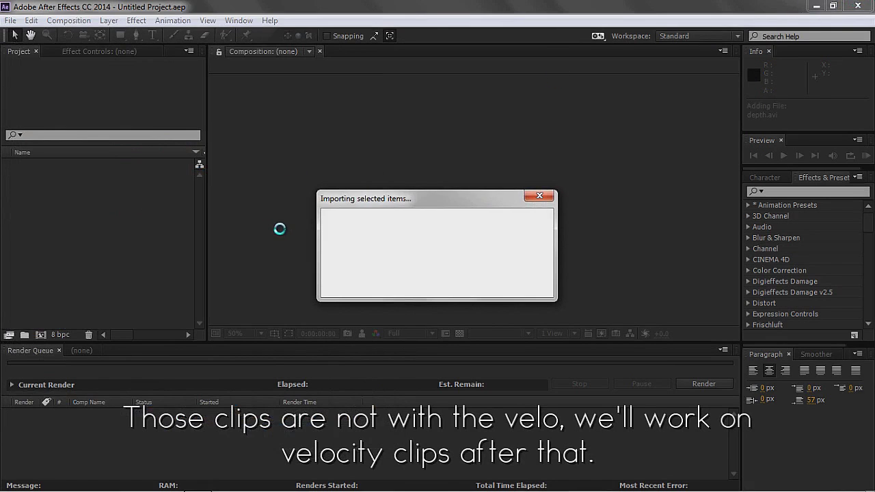
- Make a world comp from world.avi, then layer greenscreen.avi and depth.avi on top at frame 3
left_click(43, 223)
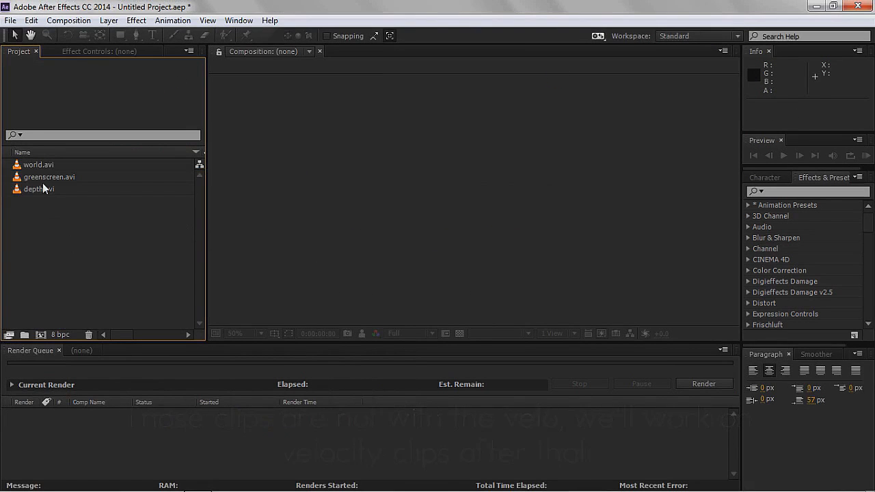
left_click_drag(31, 165, 40, 332)
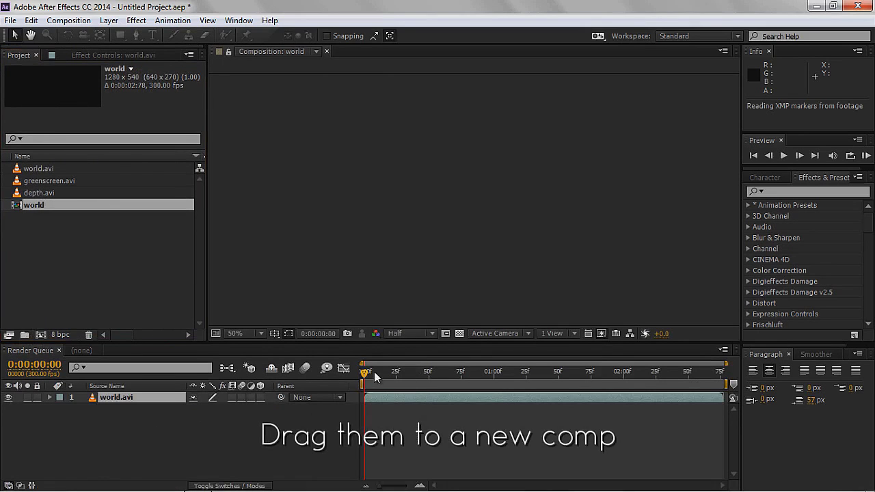
left_click(370, 372)
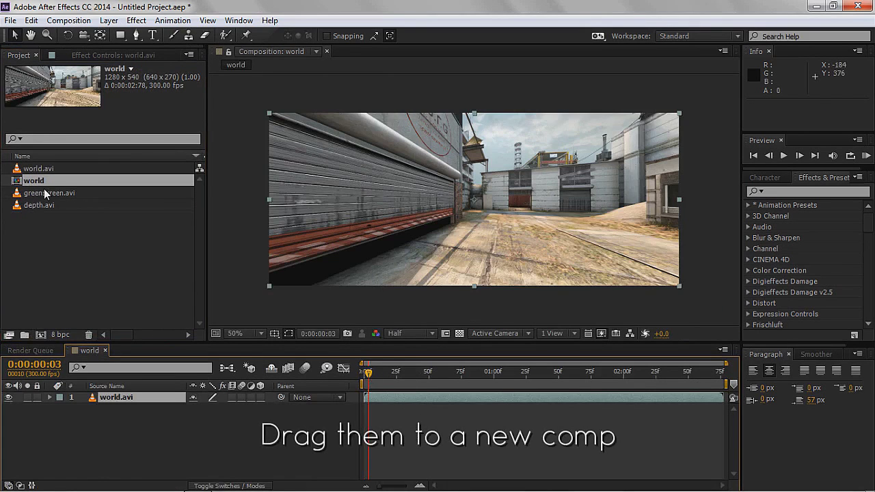
left_click_drag(44, 194, 160, 394)
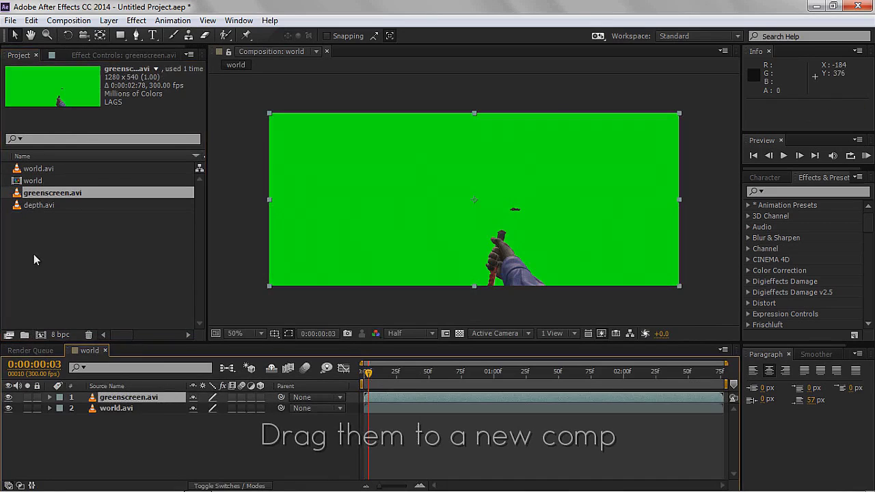
left_click_drag(39, 205, 164, 395)
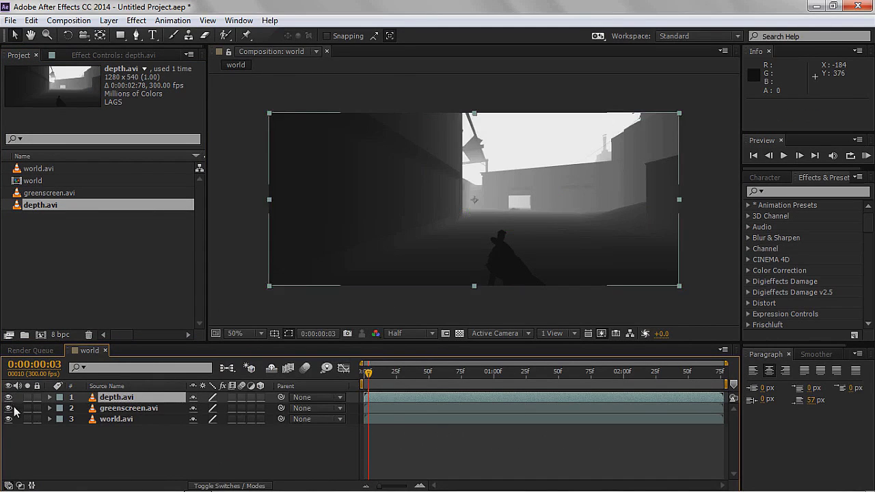
- Apply Levels to depth.avi with Input Black 40.8 and Output White 229.5
left_click(808, 191)
type("level")
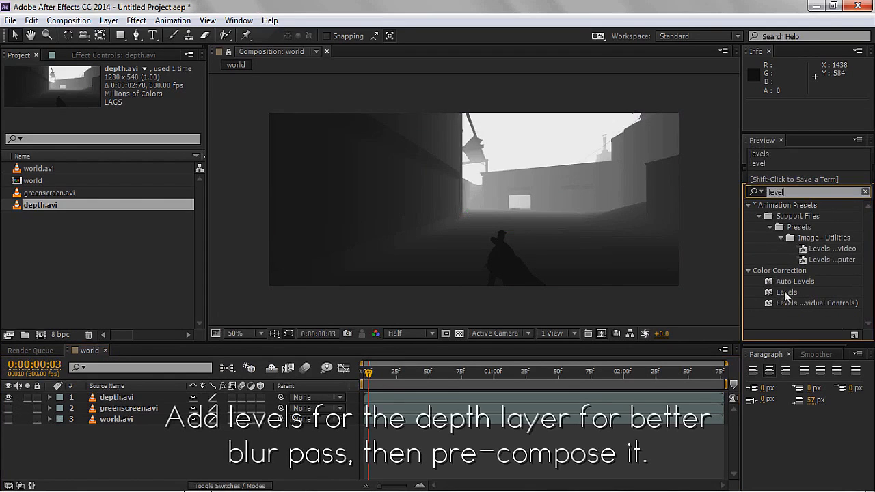
left_click_drag(786, 292, 116, 397)
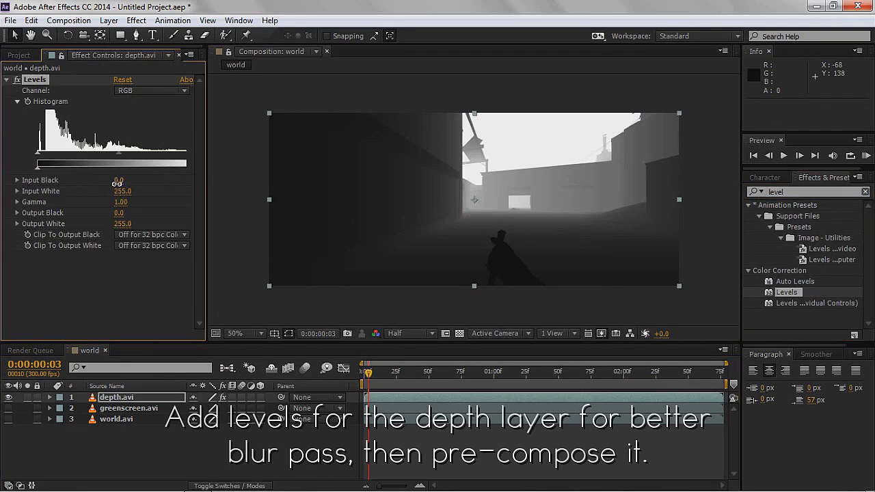
left_click_drag(117, 182, 130, 193)
left_click_drag(123, 224, 121, 229)
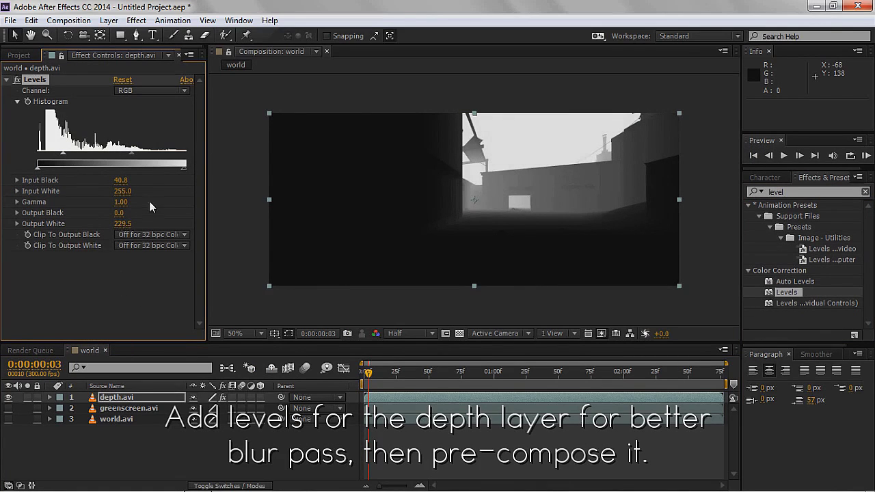
- Pre-compose the depth layer as 'Depth buffer', moving all attributes into it
right_click(239, 294)
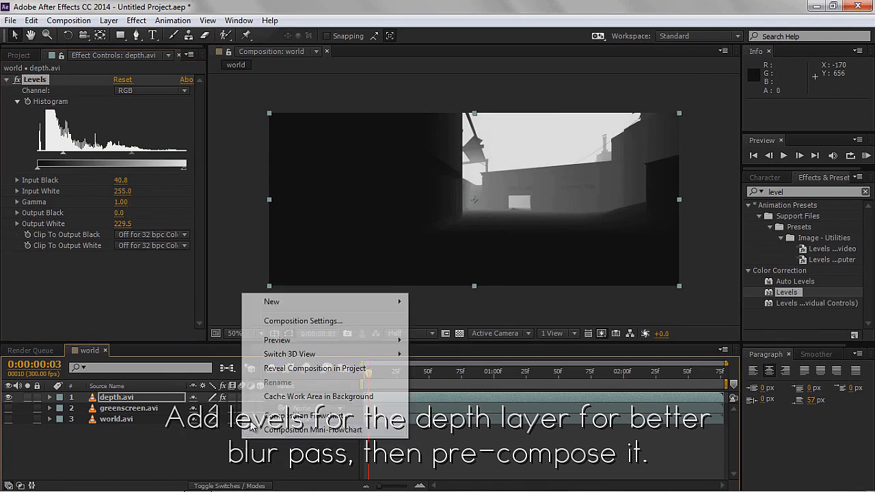
left_click(125, 400)
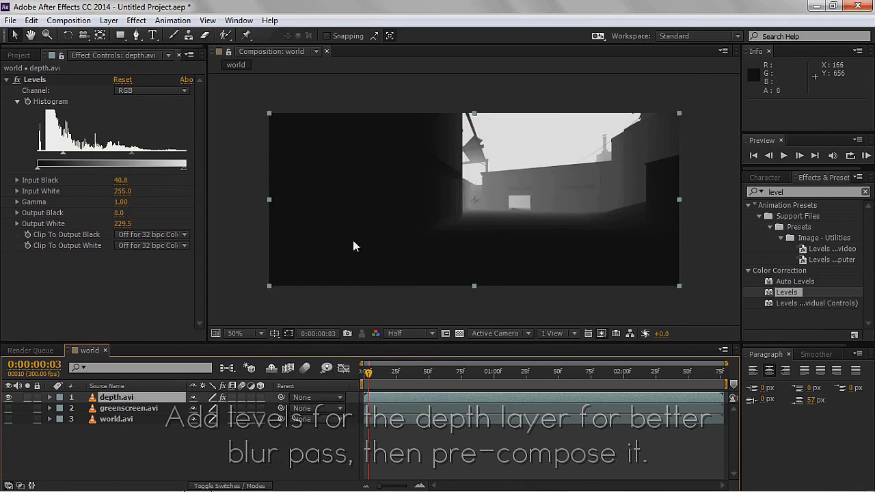
key("ctrl+shift+c")
type("De")
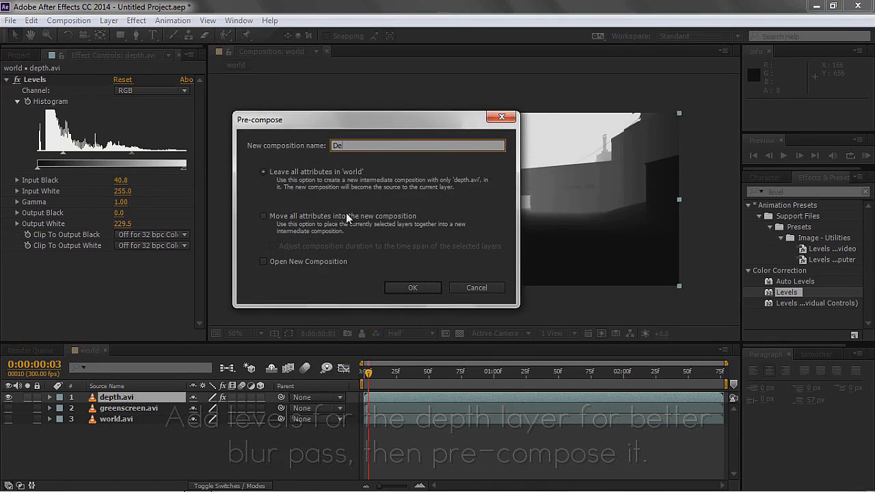
type("pth buffer")
left_click(404, 216)
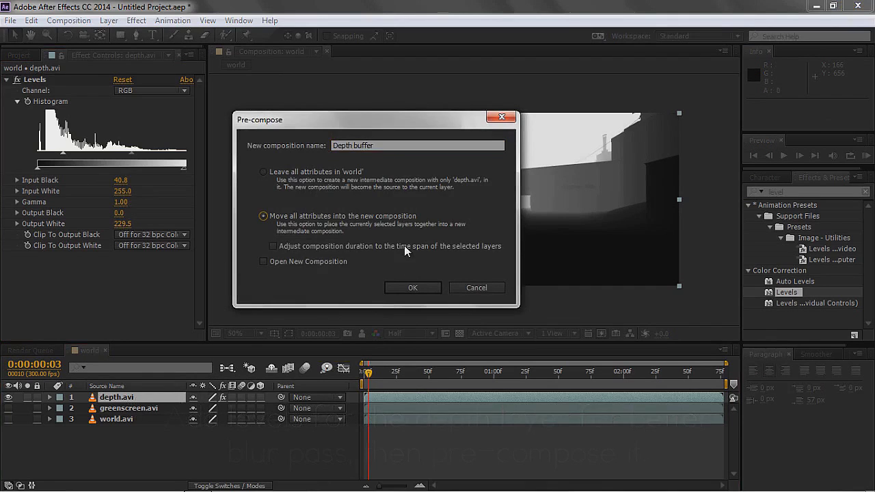
left_click(410, 287)
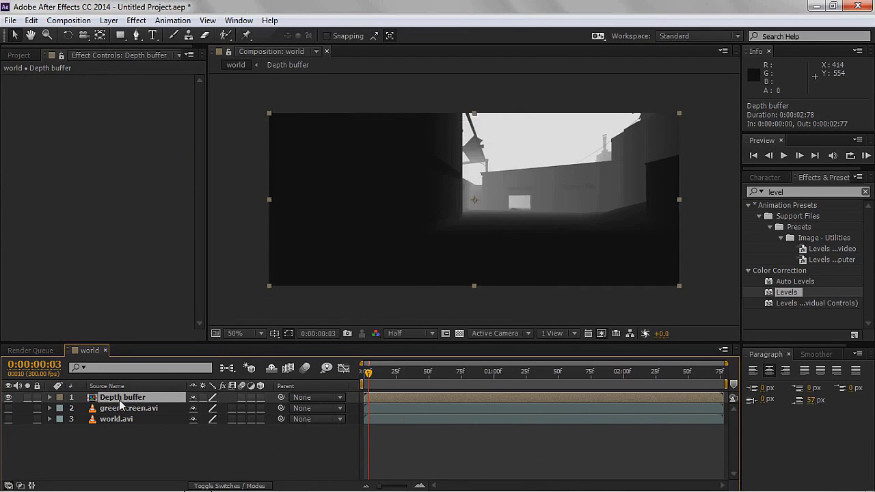
- Move Depth buffer to the bottom and hide it, and make world.avi visible again
left_click_drag(119, 400, 119, 424)
left_click(9, 419)
left_click(9, 409)
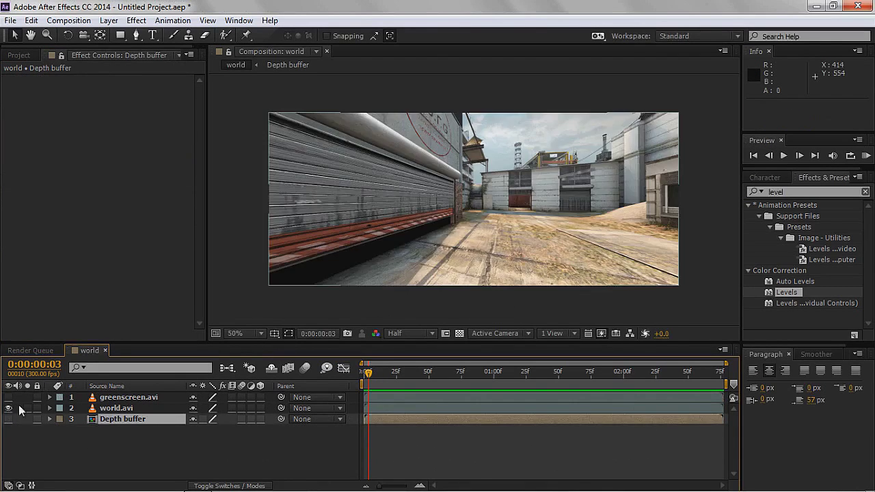
left_click(117, 408)
- Add a new adjustment layer and move it to the top of the stack
right_click(216, 430)
mouse_move(274, 293)
left_click(429, 397)
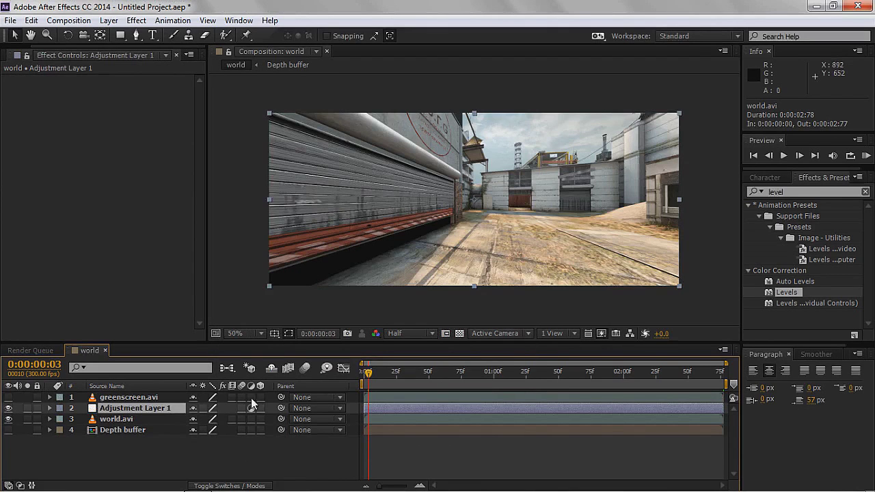
left_click_drag(142, 403, 152, 398)
- Rename Adjustment Layer 1 to 'Depth of field'
right_click(152, 399)
left_click(314, 115)
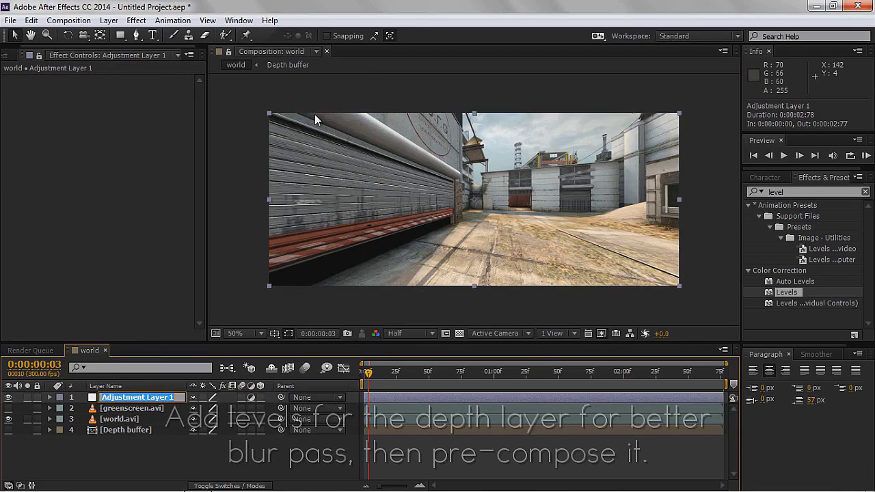
type("Dep")
type("th of f")
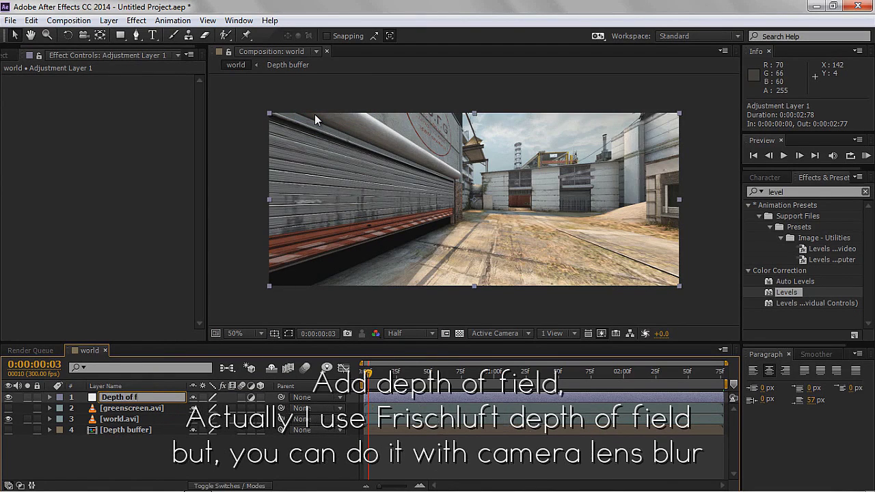
type("ield")
key("Return")
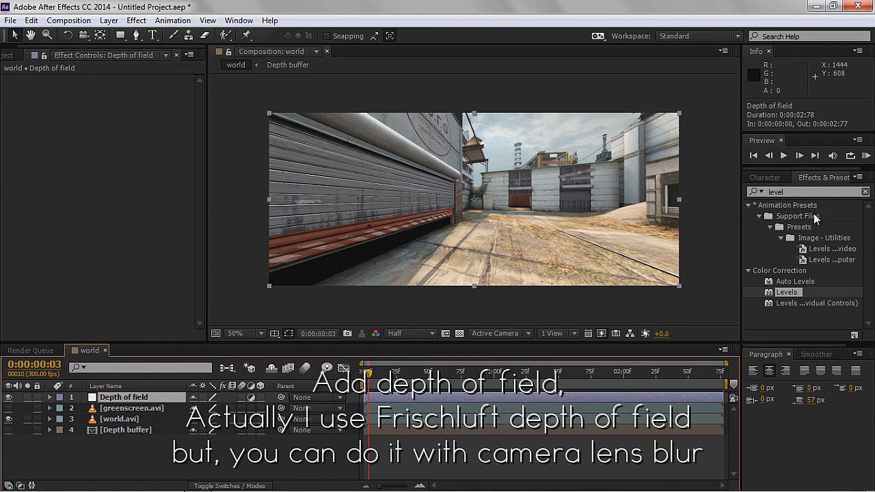
left_click(812, 180)
- Apply FL Depth Of Field to the Depth of field adjustment layer
type("FL depth")
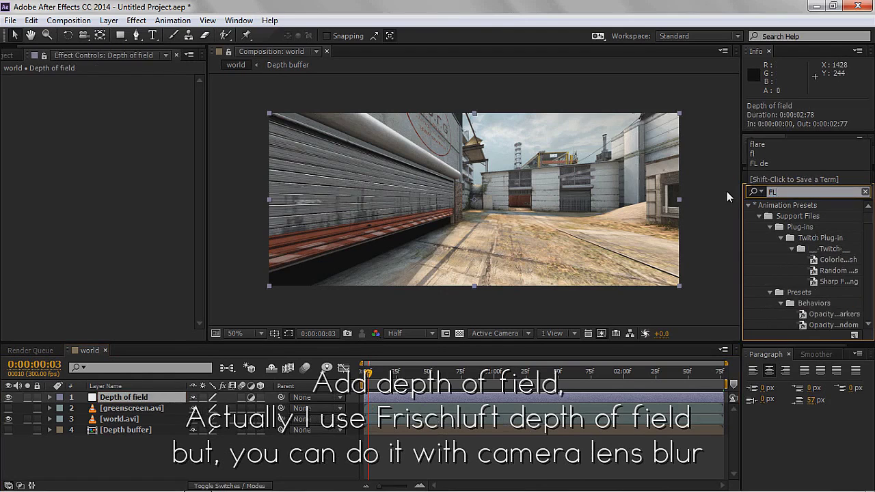
left_click_drag(824, 216, 147, 204)
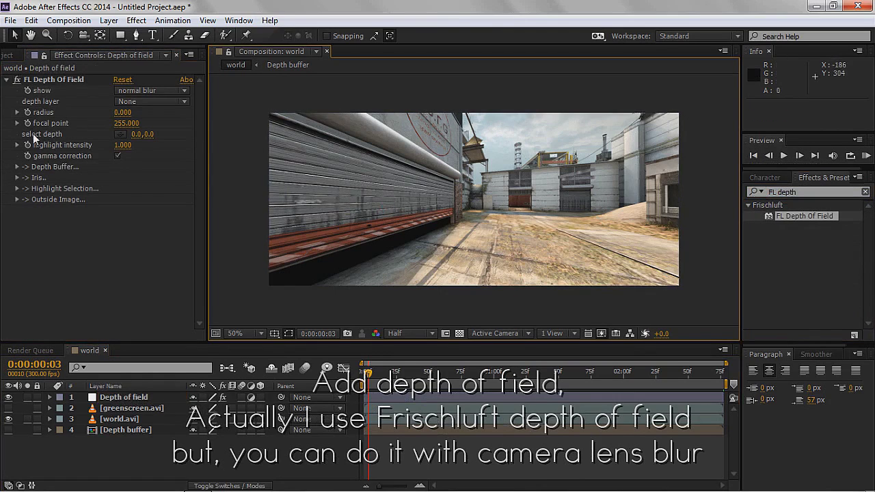
key("F2")
- Try Camera Lens Blur with Depth buffer as its blur map, then delete it
left_click(783, 186)
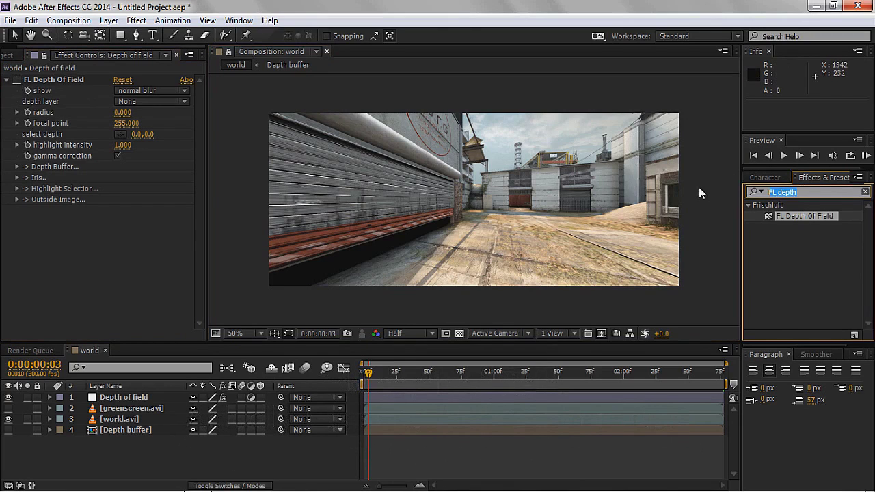
type("Camera l")
left_click_drag(801, 216, 14, 267)
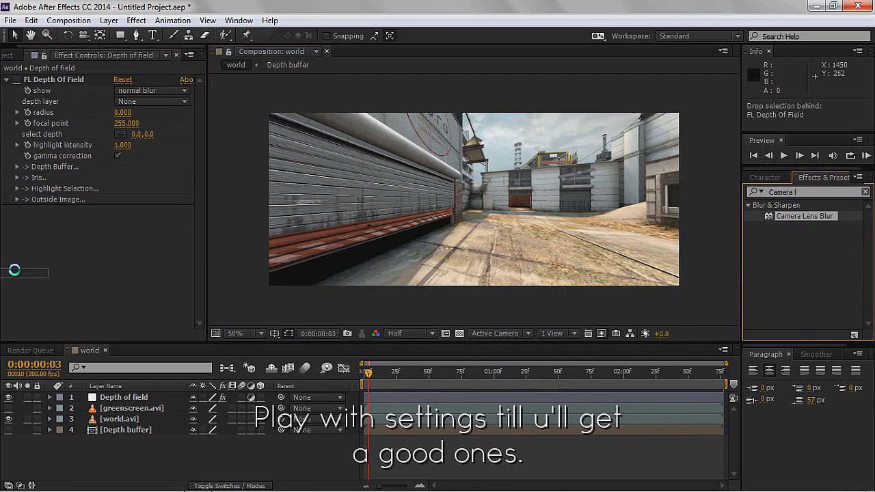
left_click(151, 225)
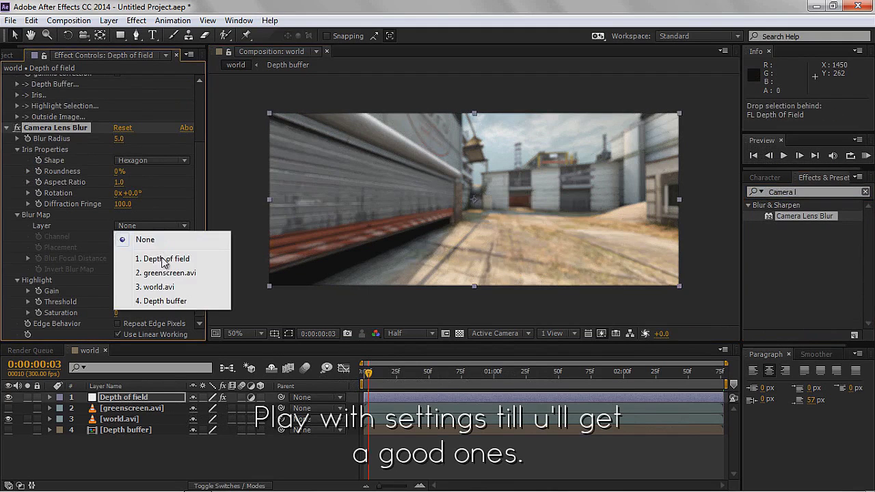
left_click(178, 302)
scroll(86, 204, "up", 2)
scroll(76, 199, "up", 2)
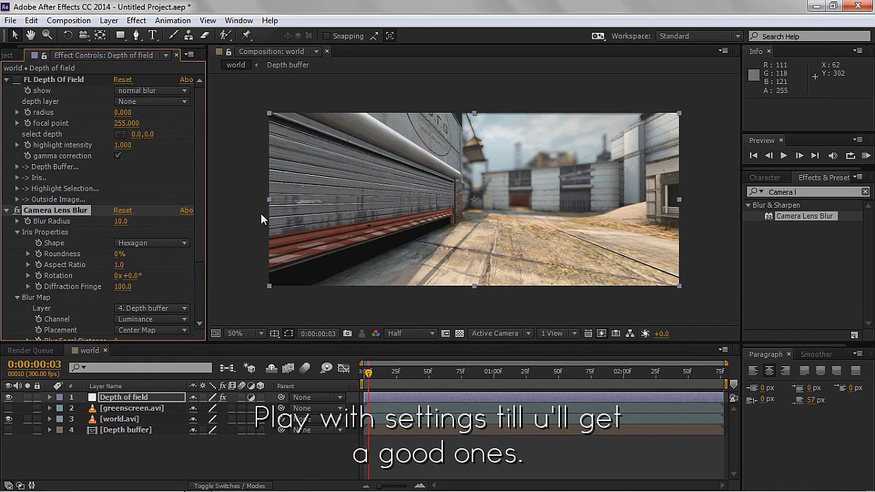
key("Delete")
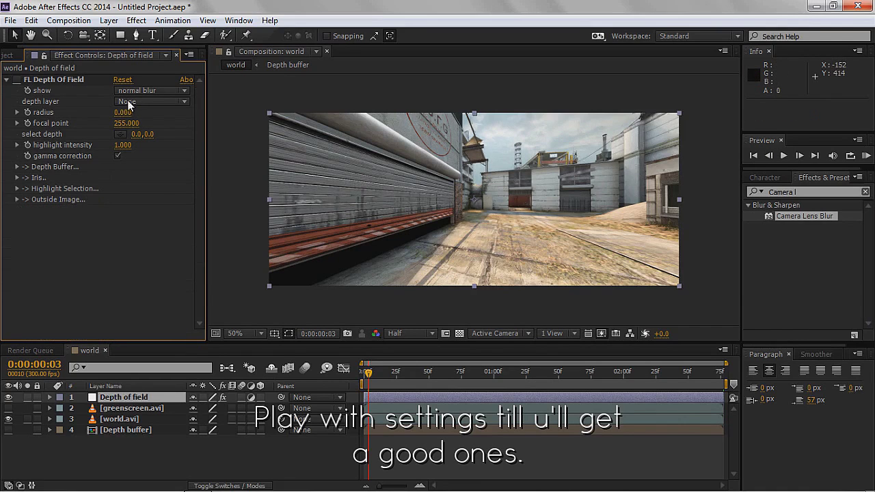
- Set FL Depth Of Field's depth layer to Depth buffer, radius 15, with depth-buffer invert off
left_click(127, 101)
left_click(166, 178)
type("15")
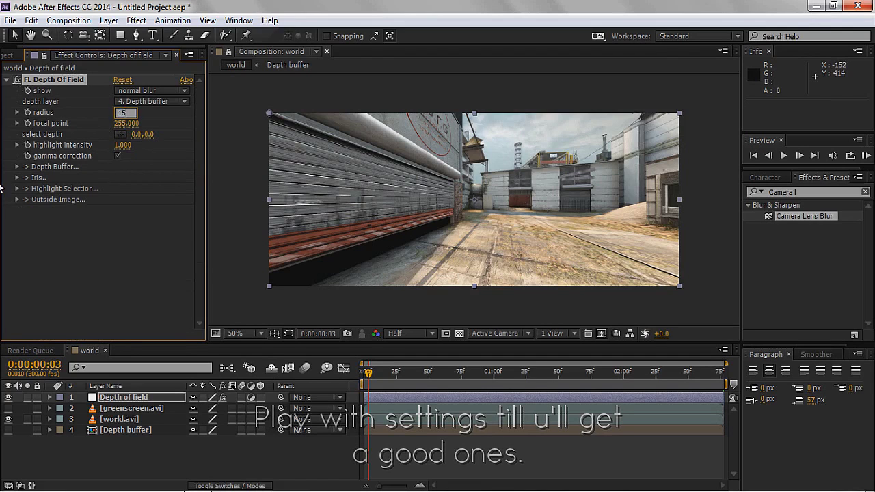
key("Return")
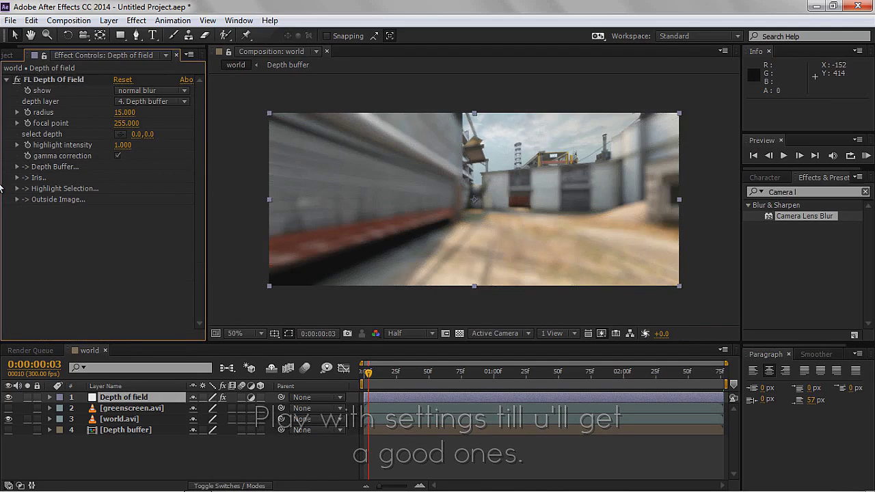
left_click(17, 167)
left_click(118, 177)
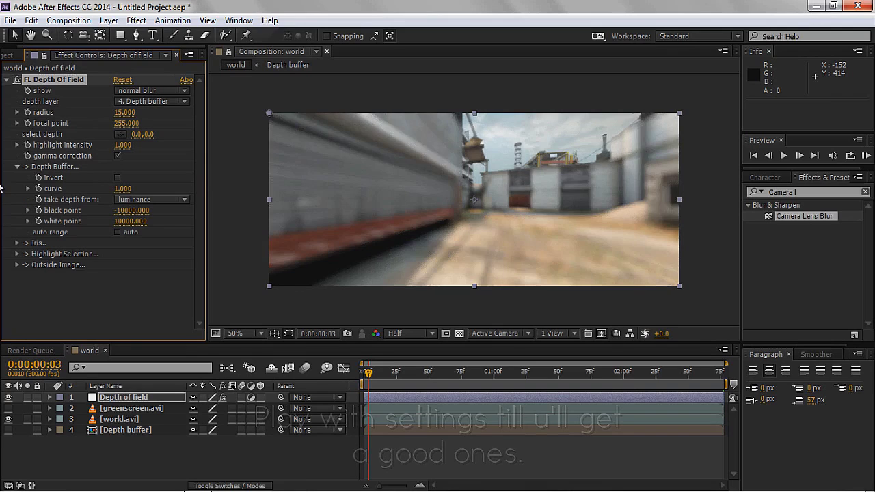
left_click(18, 167)
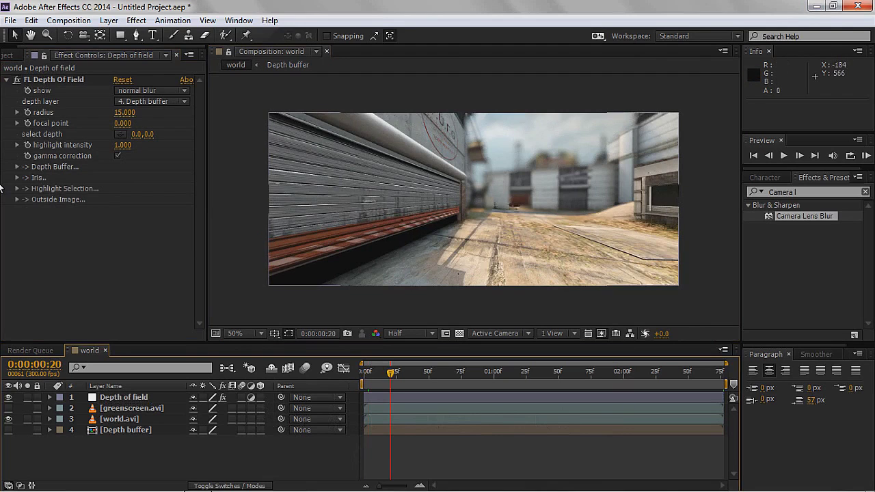
key("KP_2")
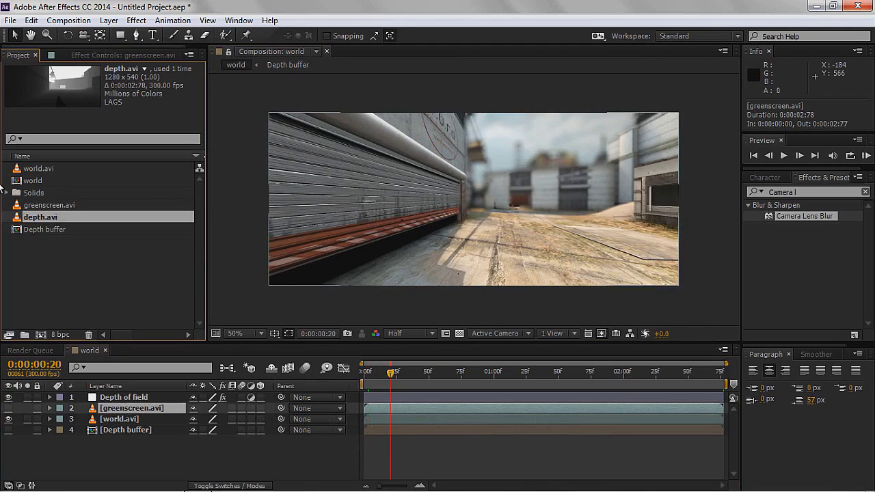
- Apply Keylight (1.2) to greenscreen.avi and pick the green behind the weapon as Screen Colour
left_click(813, 193)
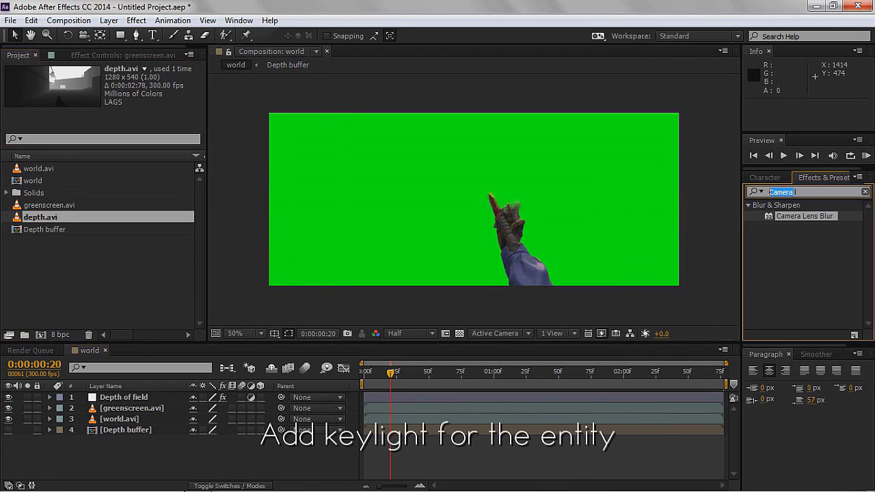
type("keylight")
key("Return")
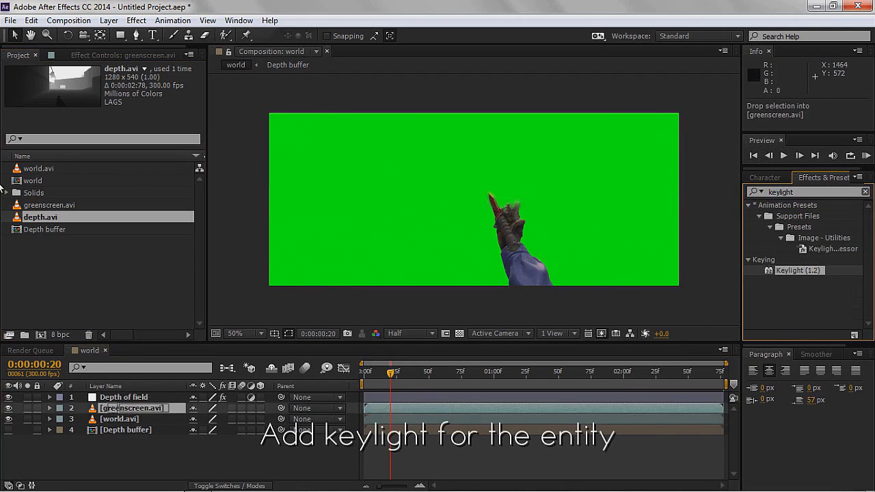
left_click_drag(798, 270, 131, 408)
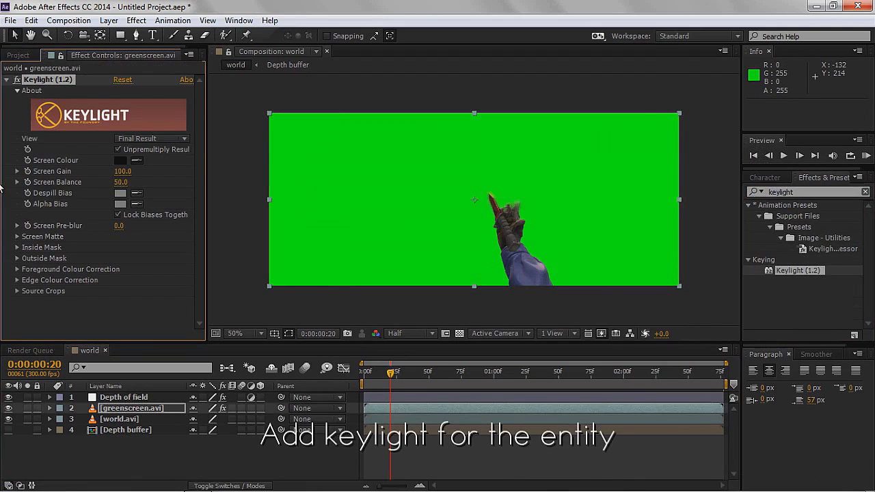
left_click(387, 237)
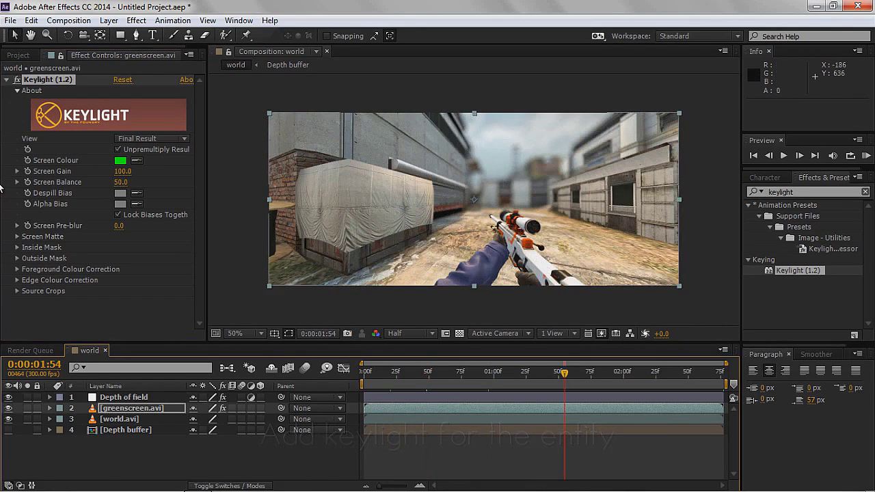
- In the Depth buffer comp, lower Levels Input Black to 30, then return to world
key("ctrl+Up")
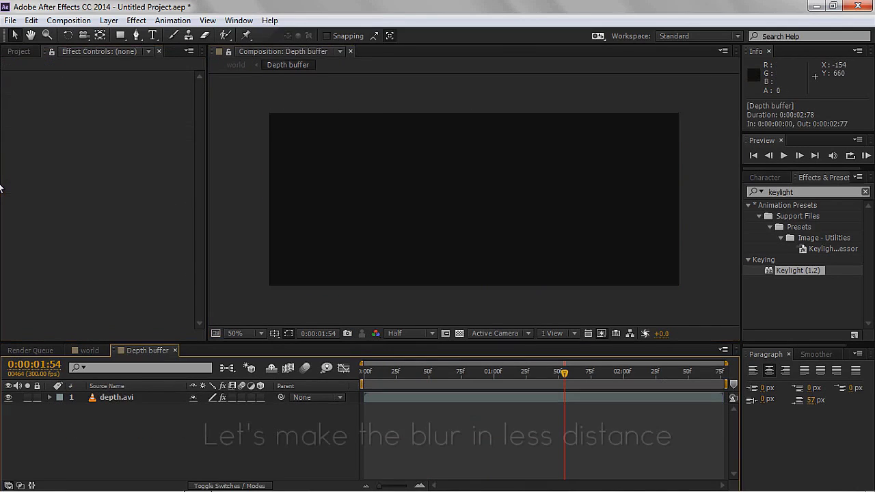
key("ctrl+Up")
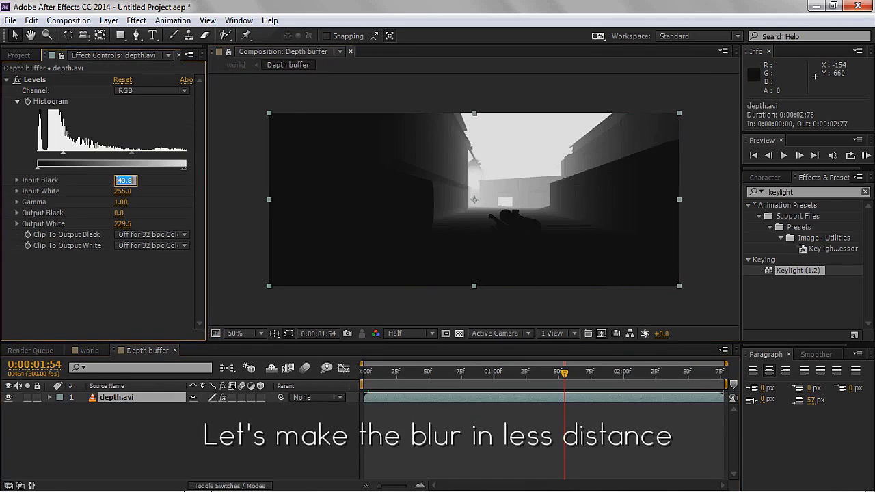
type("30")
key("Return")
key("ctrl+w")
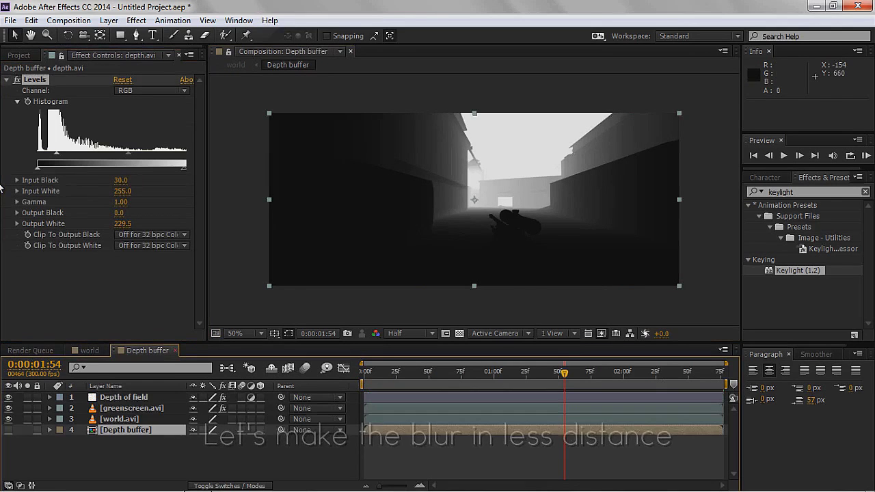
- Pre-compose the greenscreen.avi layer as 'Entity'
key("ctrl+Up")
key("ctrl+Up")
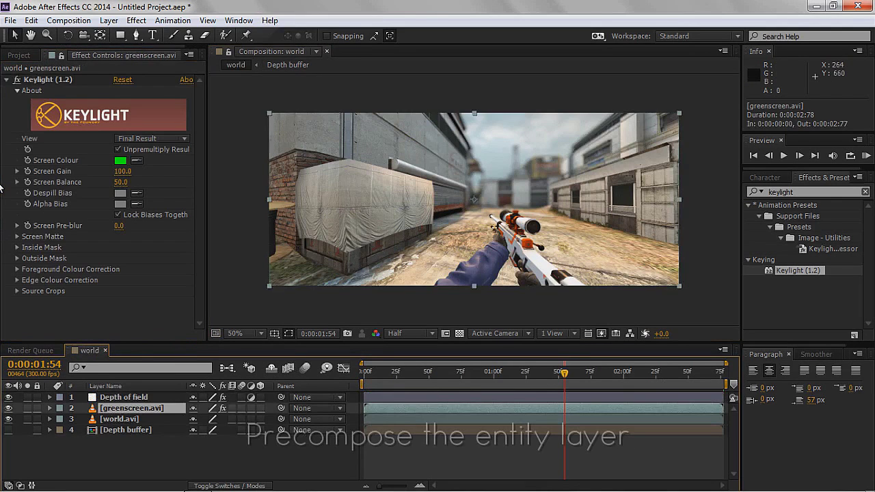
key("ctrl+shift+c")
type("G")
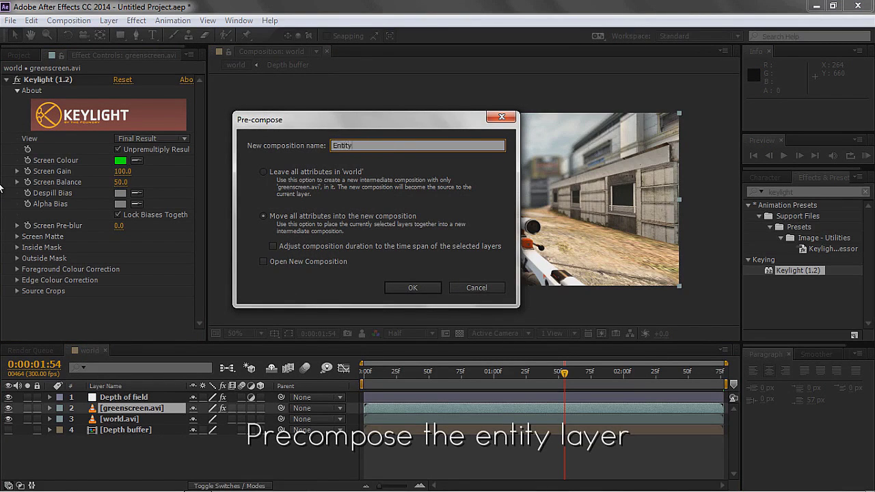
key("Return")
- Duplicate the Entity layer and pre-compose the copy as 'Entity Effect'
key("ctrl+d")
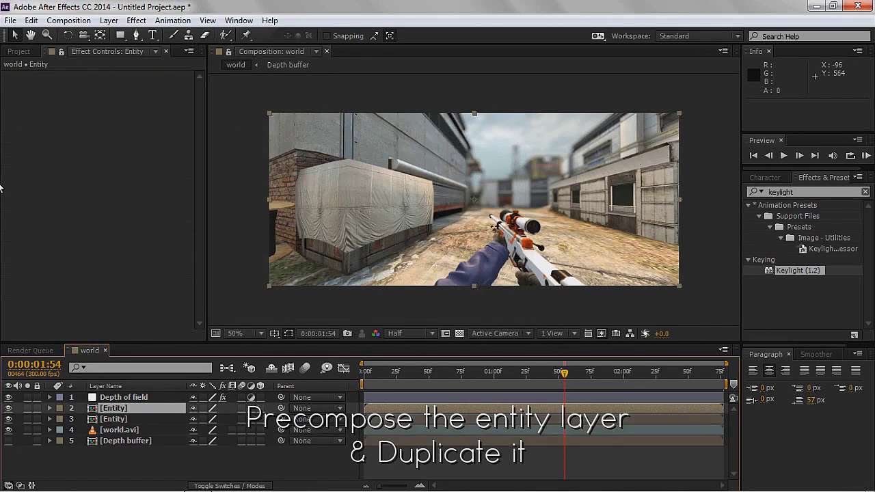
key("ctrl+Down")
key("ctrl+shift+c")
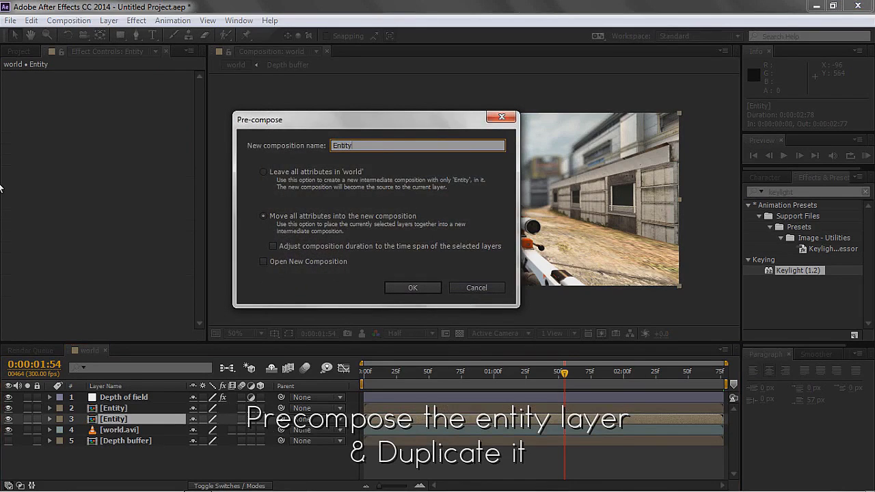
type("Effect")
key("Return")
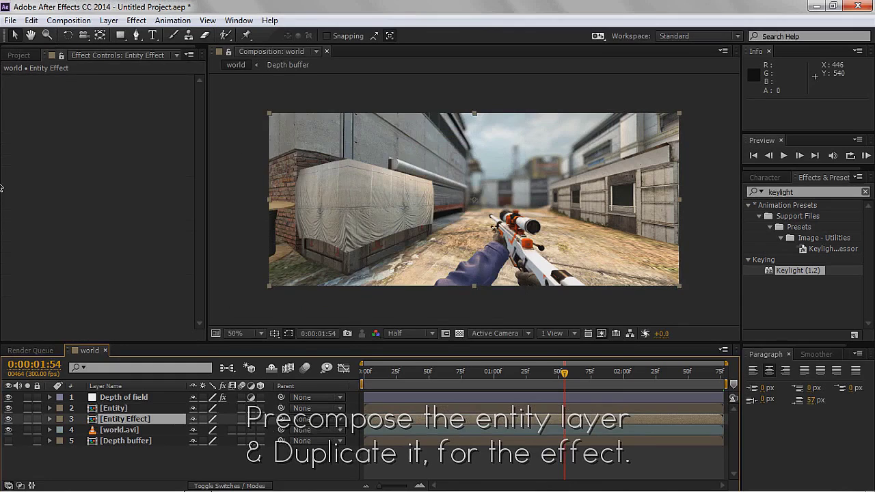
- Move the Entity layer's anchor point to the centre of the weapon
key("ctrl+d")
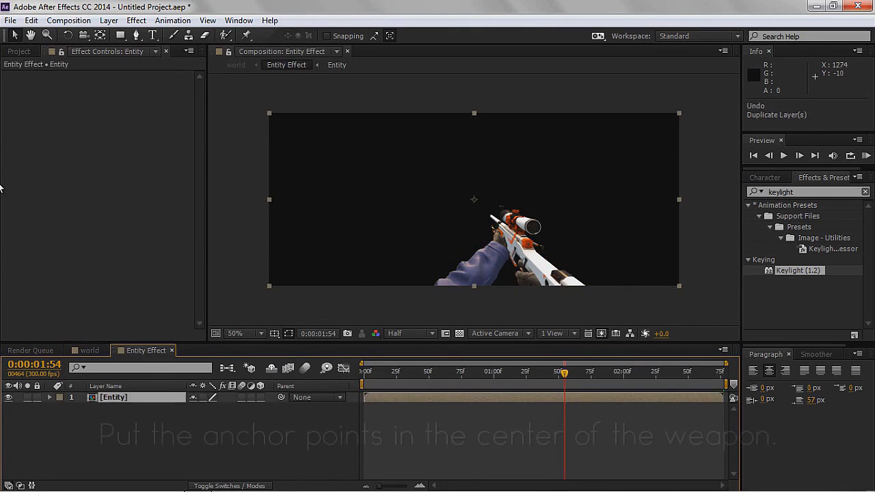
key("ctrl+z")
key("a")
left_click_drag(218, 408, 274, 408)
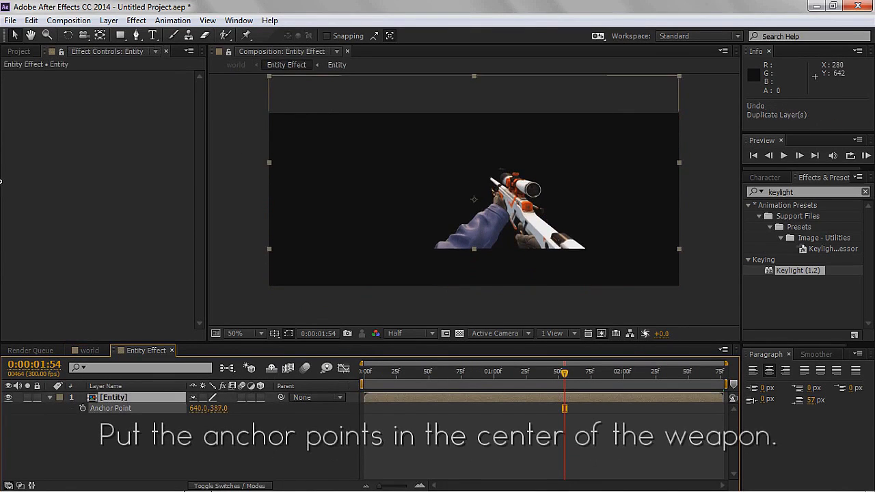
left_click_drag(1, 181, 1, 188)
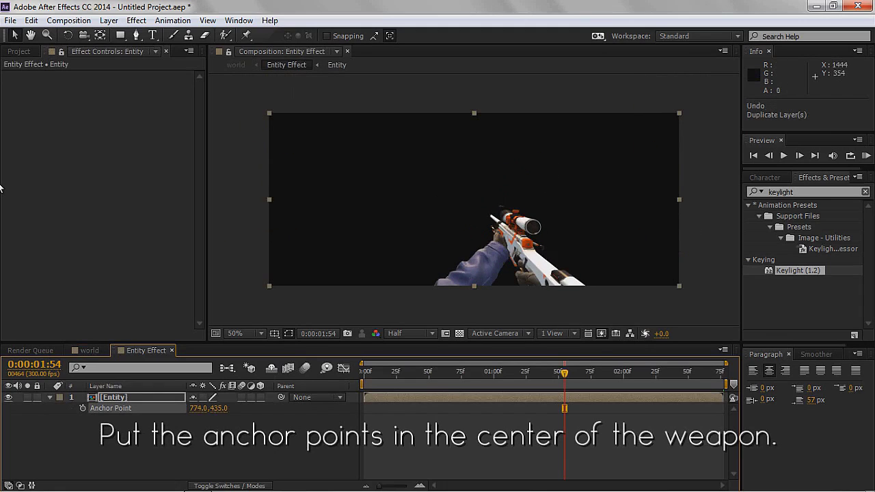
- Scale the weapon layer up to 131%
key("s")
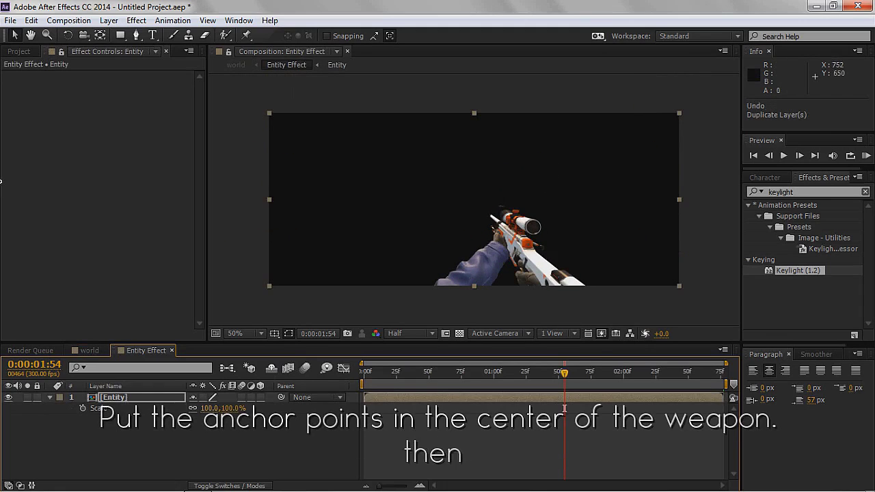
left_click_drag(0, 189, 0, 181)
key("ctrl+5")
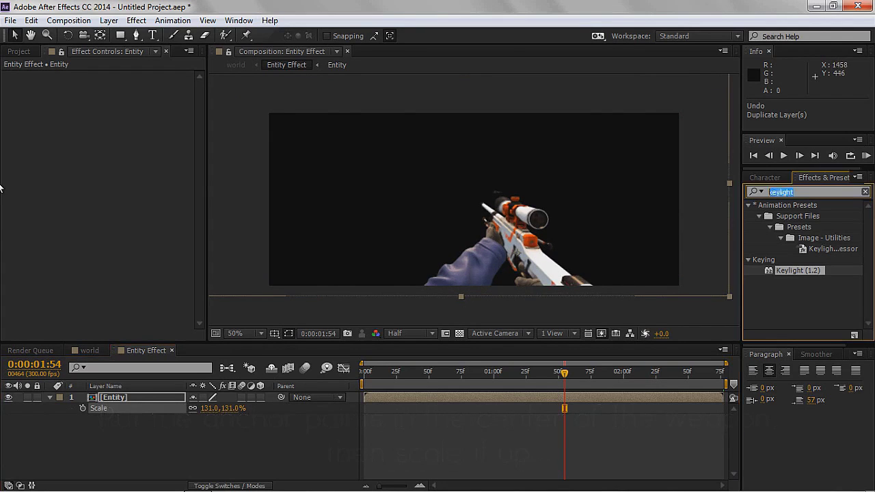
- Apply Find Edges, Tint and Levels to the weapon layer
type("find")
key("Return")
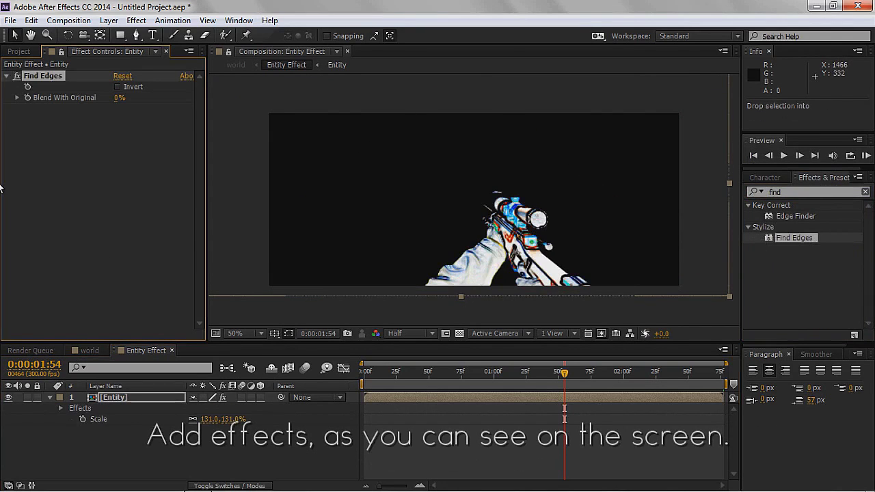
key("ctrl+5")
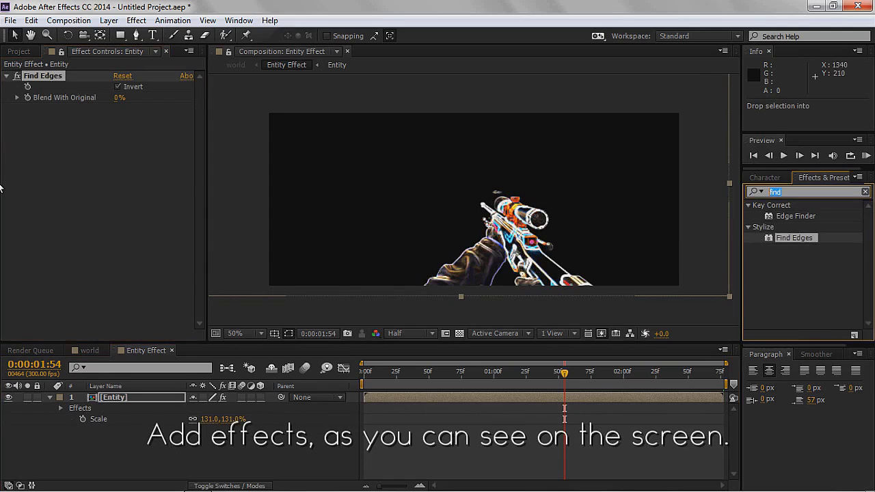
type("tint")
key("Return")
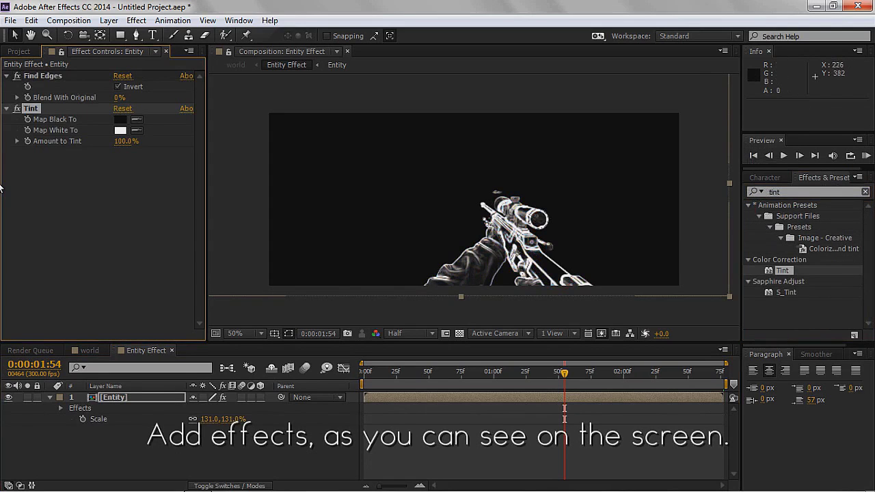
key("ctrl+5")
type("l")
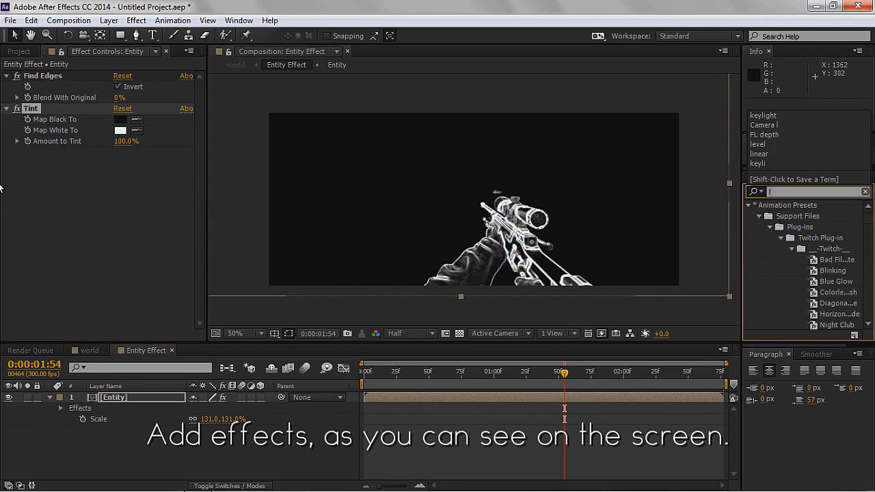
type("eve")
key("Return")
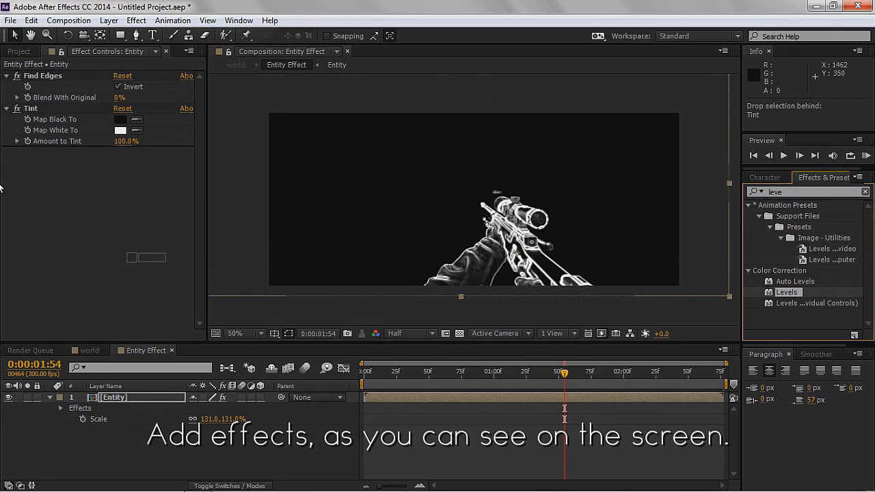
- Set the weapon's Levels to Input Black 43.4 and Output White 201.5, then check the world comp
left_click_drag(38, 225, 64, 225)
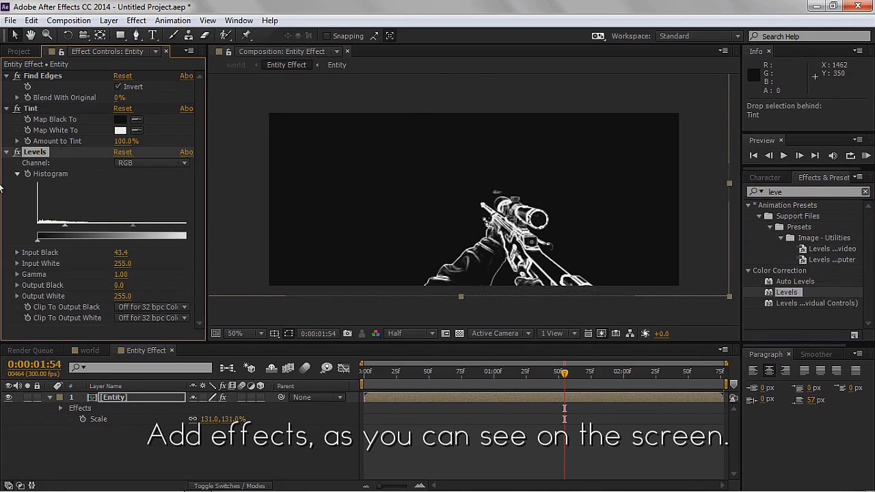
left_click_drag(186, 239, 175, 238)
key("shift+comma")
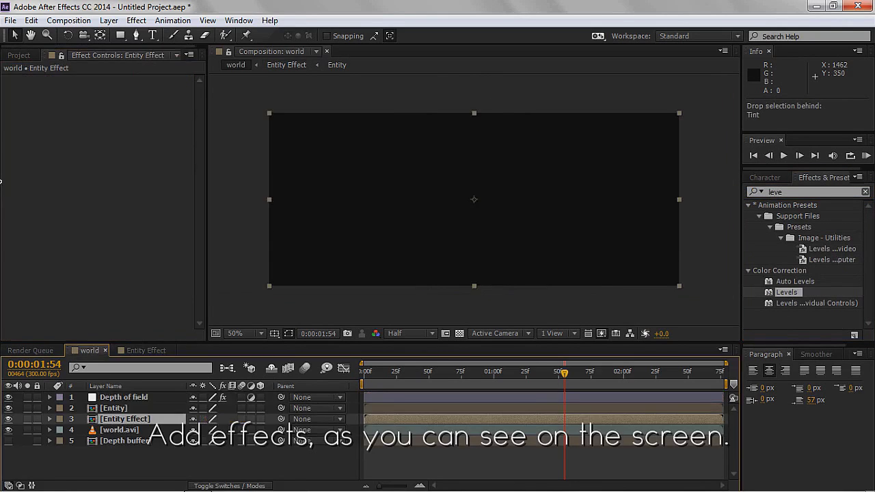
key("shift+comma")
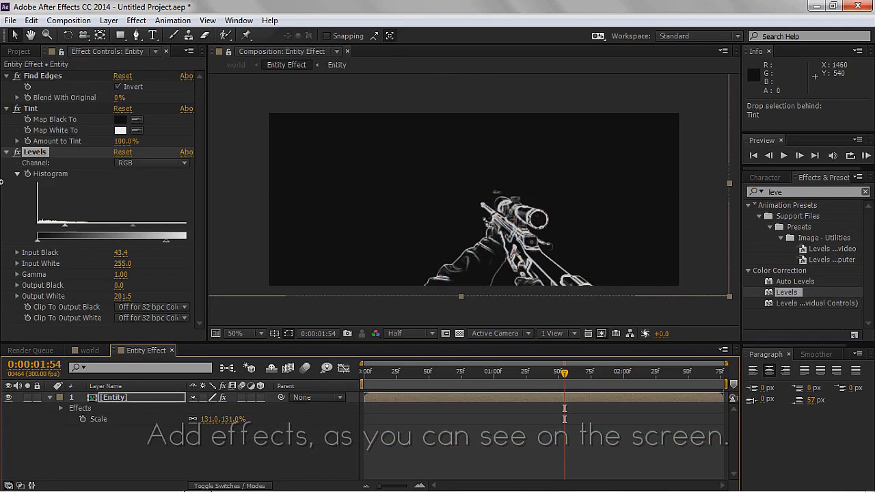
- In the world comp, set the Entity Effect layer's blend mode to Add
key("shift+Escape")
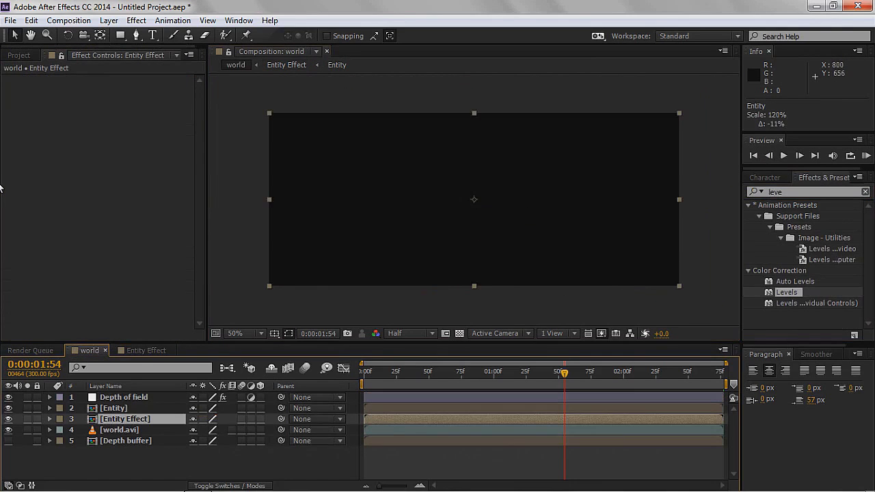
key("F4")
left_click(205, 420)
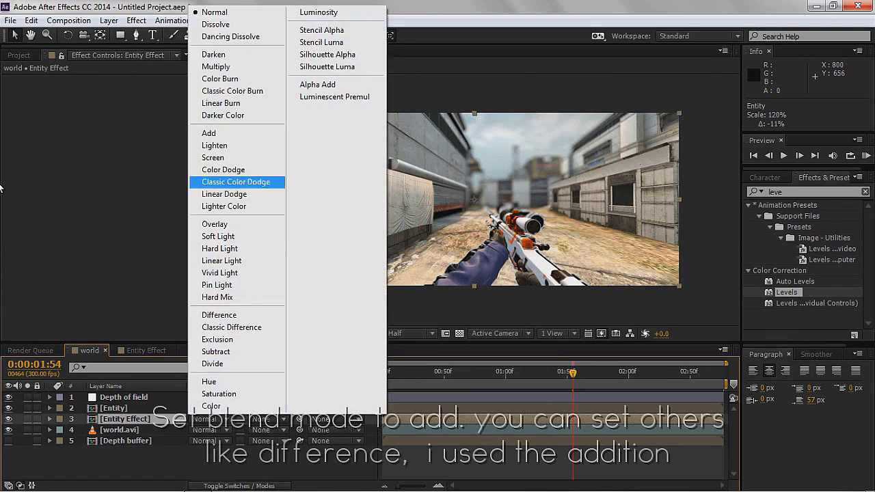
left_click(219, 134)
- Check the Entity Effect comp, then RAM-preview the composited world clip
key("shift+comma")
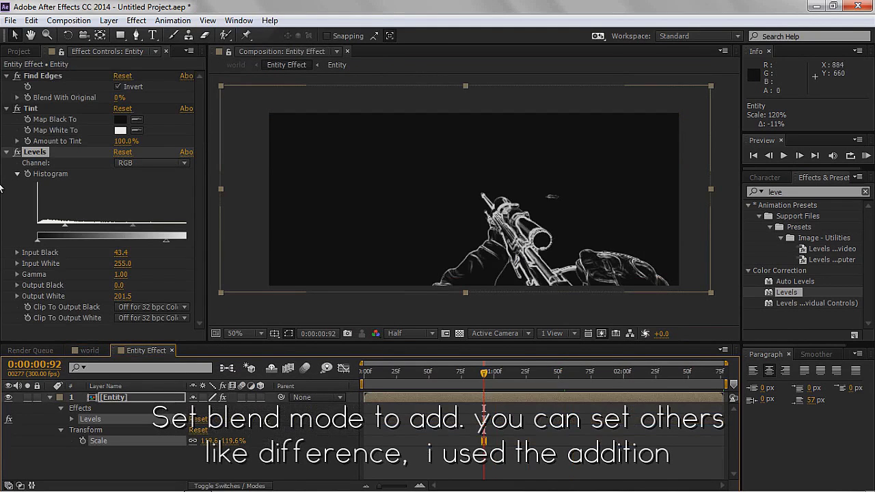
key("shift+comma")
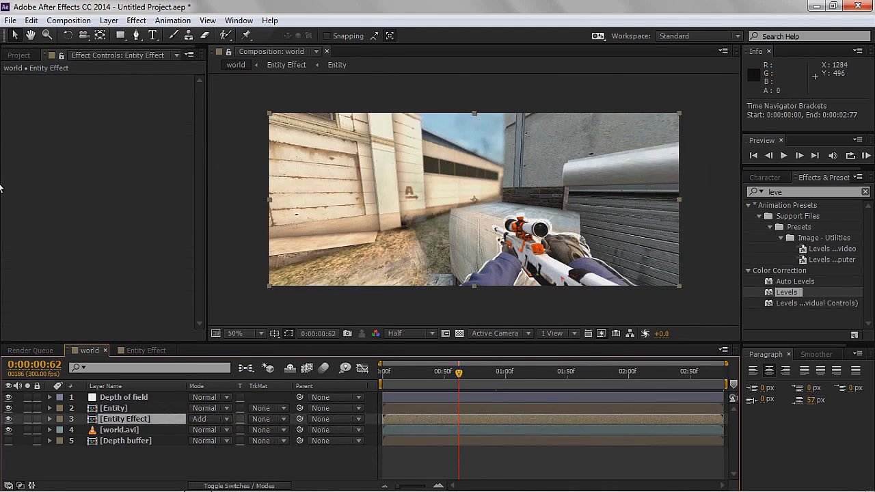
key("KP_0")
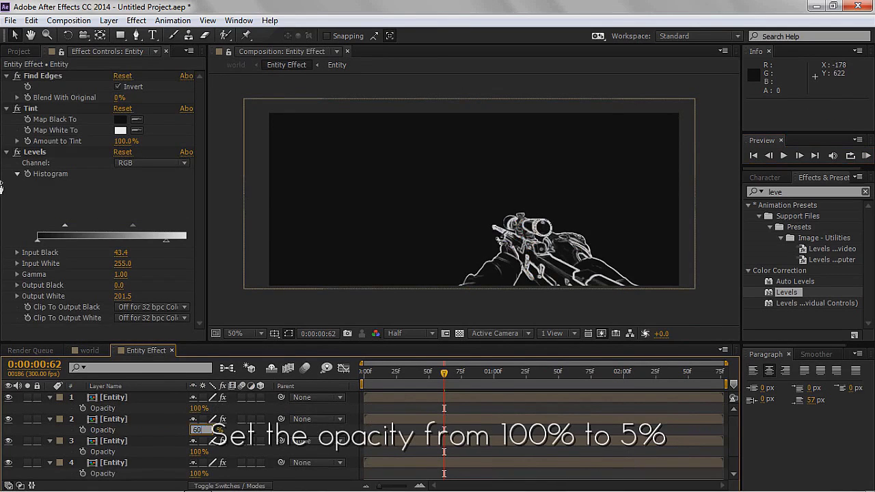
- Set the opacity of Entity layers 2–5 to 60%, 30%, 10% and 5%
key("Tab")
type("30")
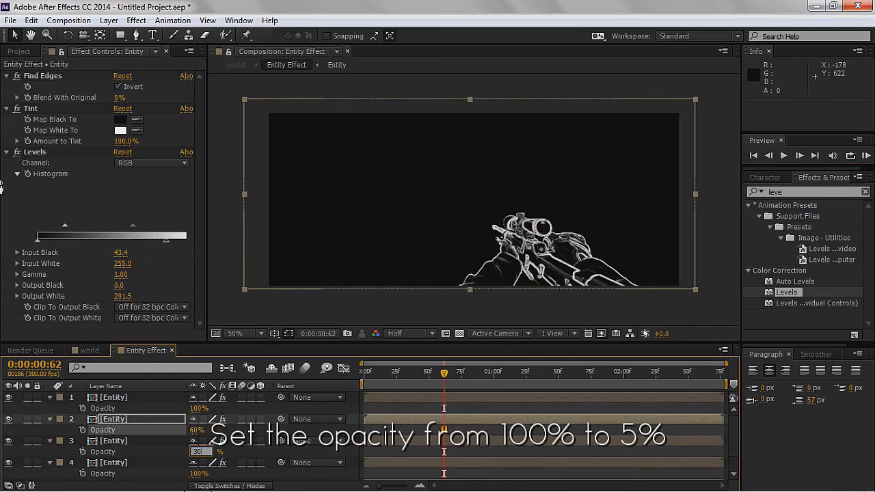
key("Tab")
type("10")
key("Return")
type("5")
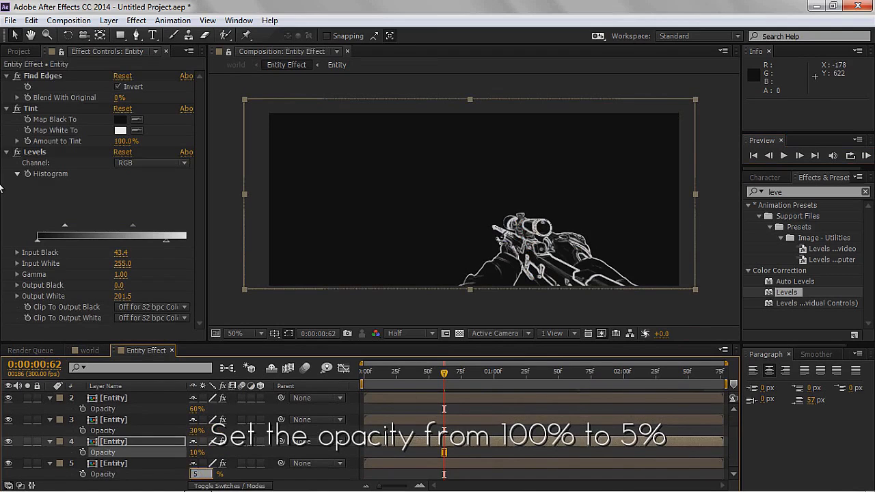
key("Return")
key("space")
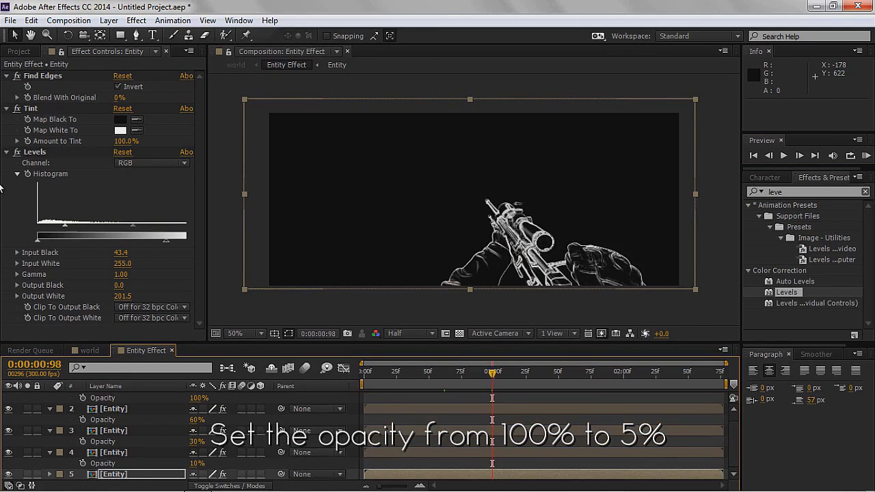
- Collapse the Entity layers' opacity rows and select all five layers
key("ctrl+z")
key("ctrl+z")
key("ctrl+z")
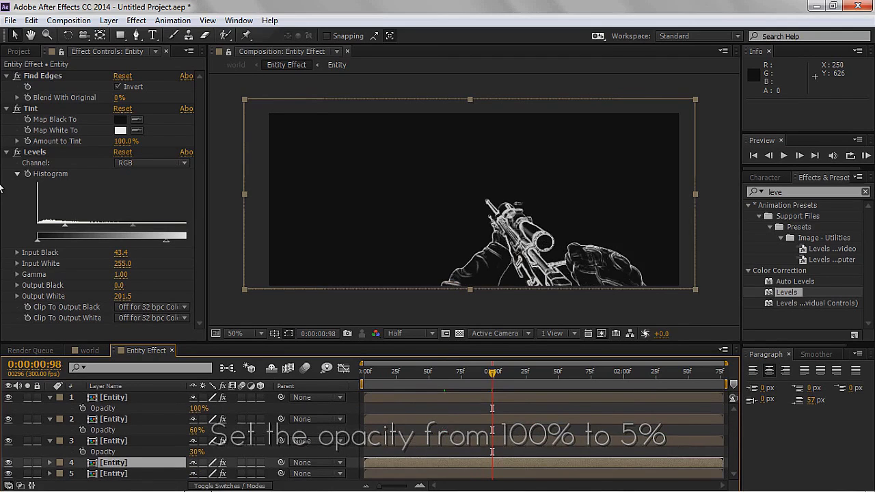
key("ctrl+z")
key("ctrl+z")
key("ctrl+z")
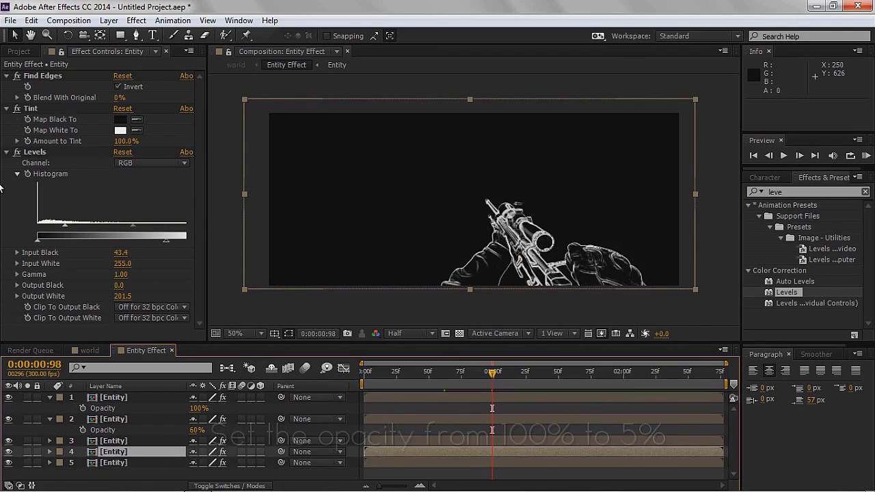
key("ctrl+z")
key("ctrl+z")
key("ctrl+a")
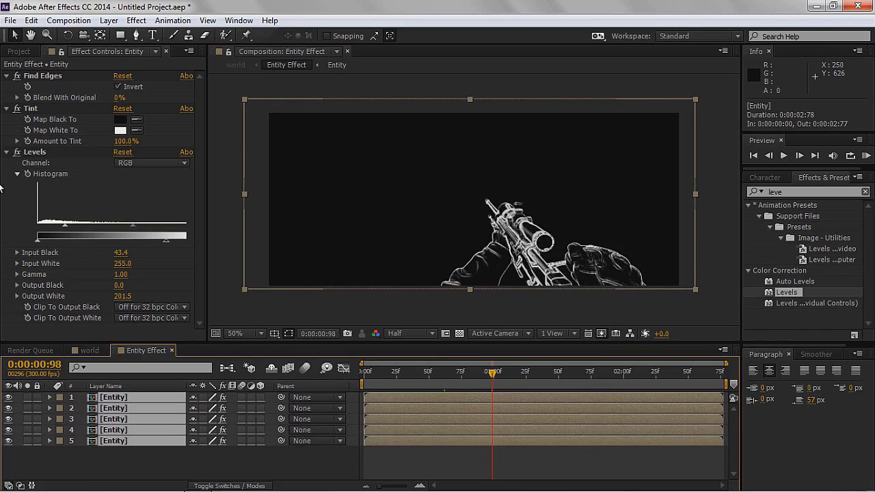
key("equal")
- Nudge the Entity copies a frame later and zoom the timeline to single frames
key("alt+Page_Down")
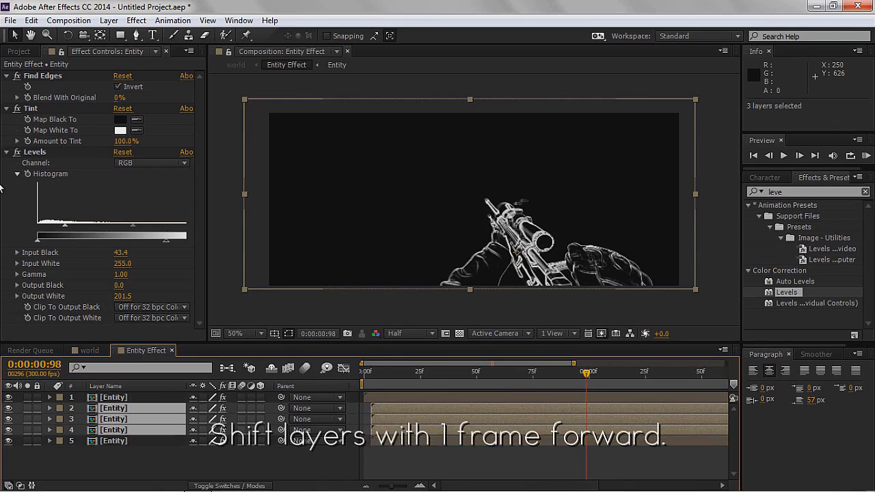
key("ctrl+Down")
key("alt+Page_Down")
key("alt+Page_Down")
key("alt+Page_Down")
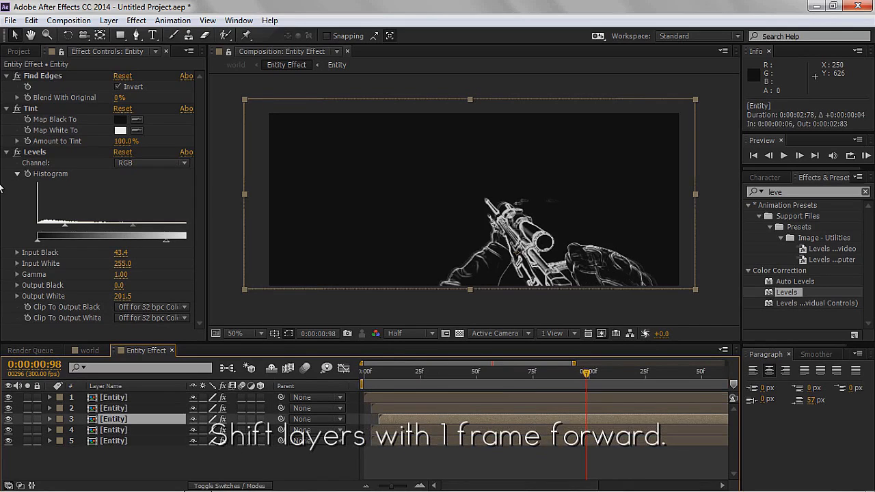
key("alt+Page_Up")
key("alt+Page_Up")
key("alt+Page_Up")
key("F2")
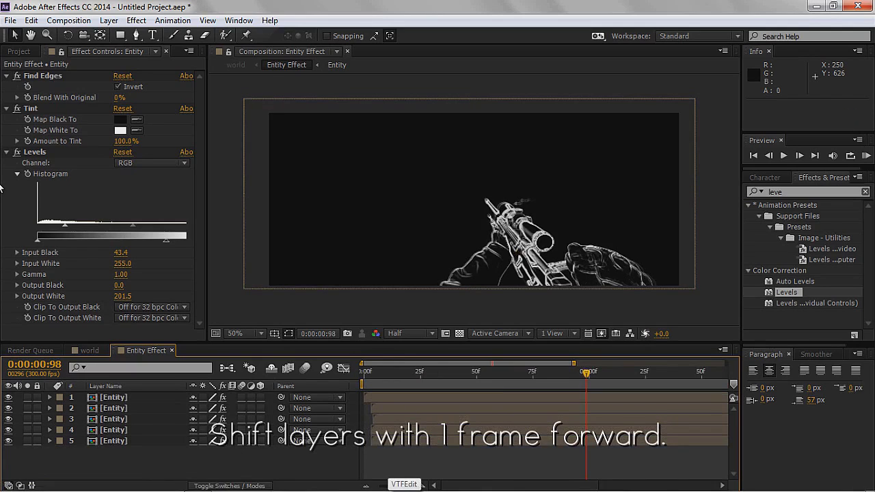
key("equal")
key("equal")
key("equal")
key("equal")
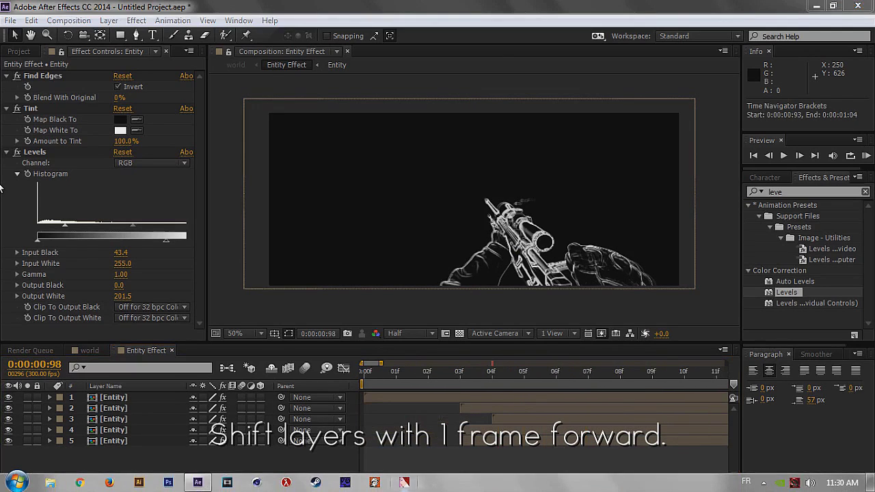
- Offset layers 3, 4 and 5 one frame each so the copies trail apart
key("ctrl+Down")
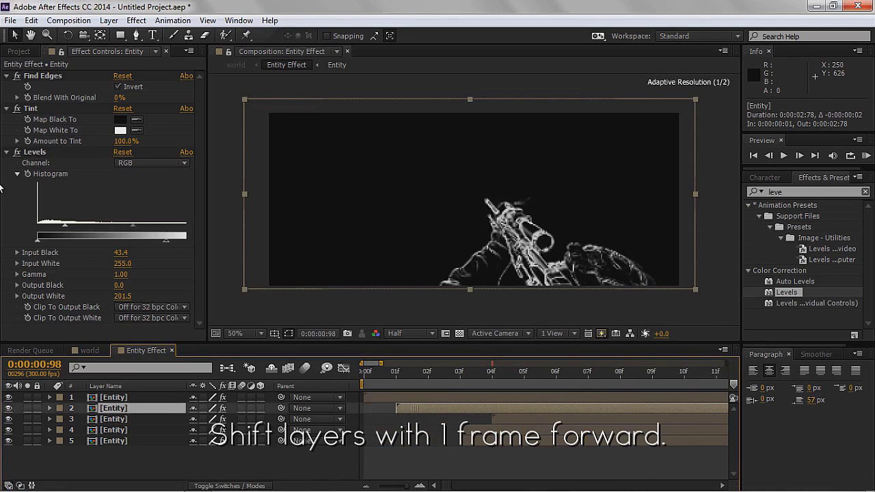
key("ctrl+Down")
key("alt+Page_Down")
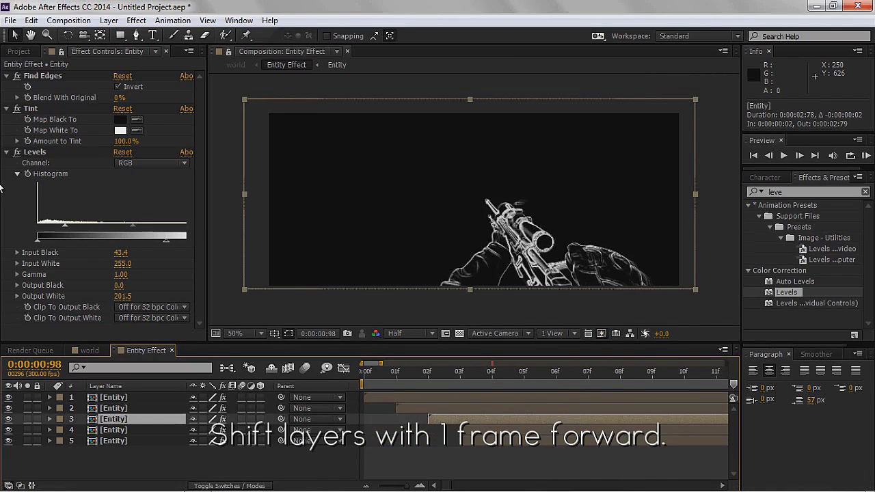
key("ctrl+Down")
key("alt+Page_Down")
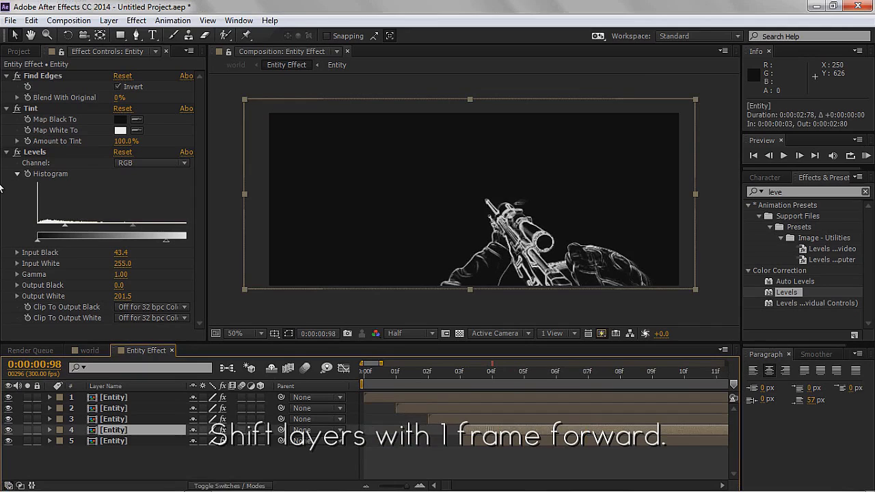
key("ctrl+Down")
key("alt+Page_Down")
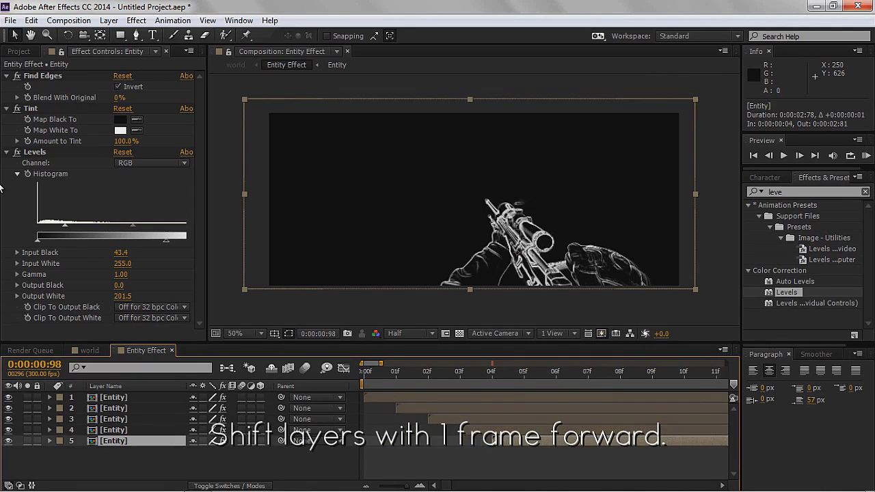
key("minus")
key("minus")
key("minus")
key("minus")
key("minus")
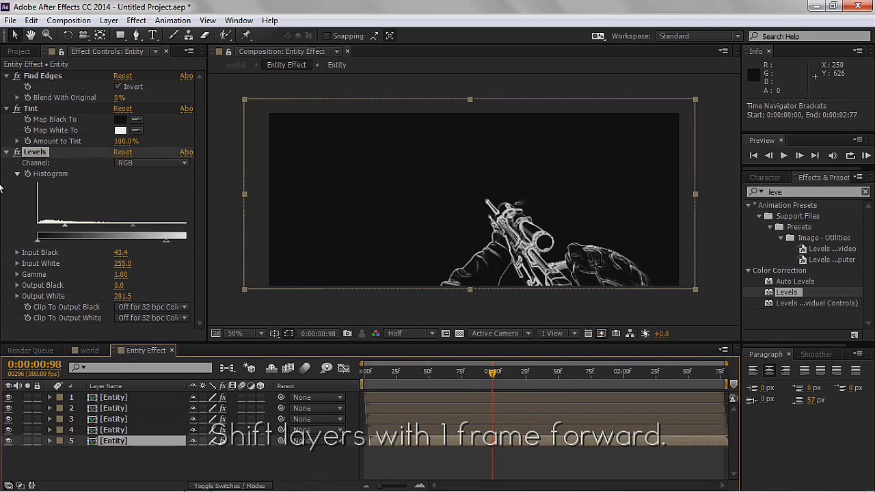
- Replace layer 5's effects with layer 4's Find Edges, Tint and Levels, and close the Entity Effect comp
key("ctrl+a")
key("Delete")
key("ctrl+Up")
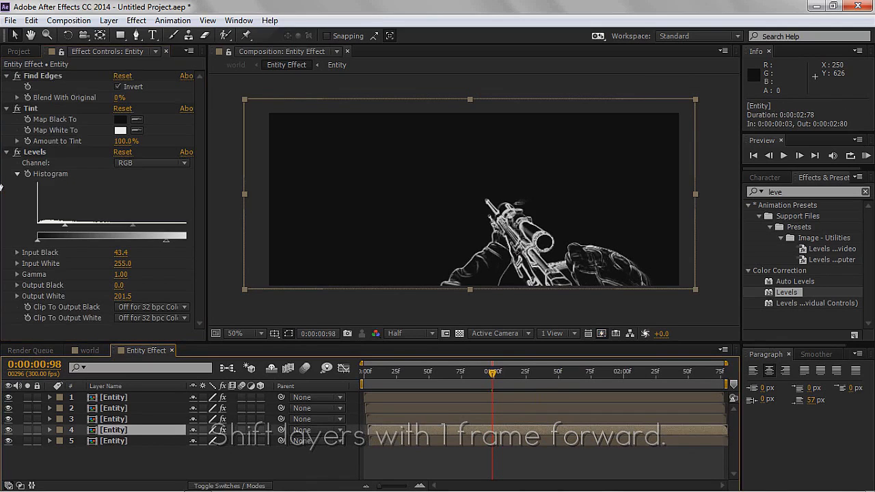
key("ctrl+Down")
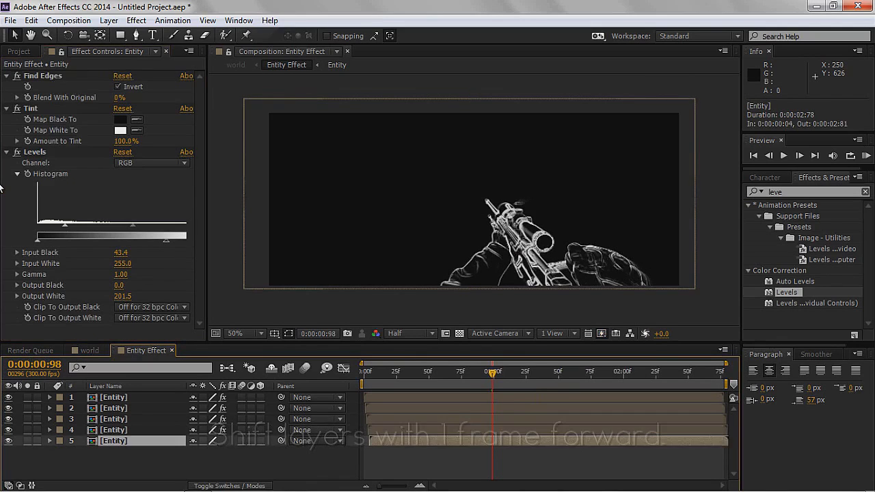
key("ctrl+v")
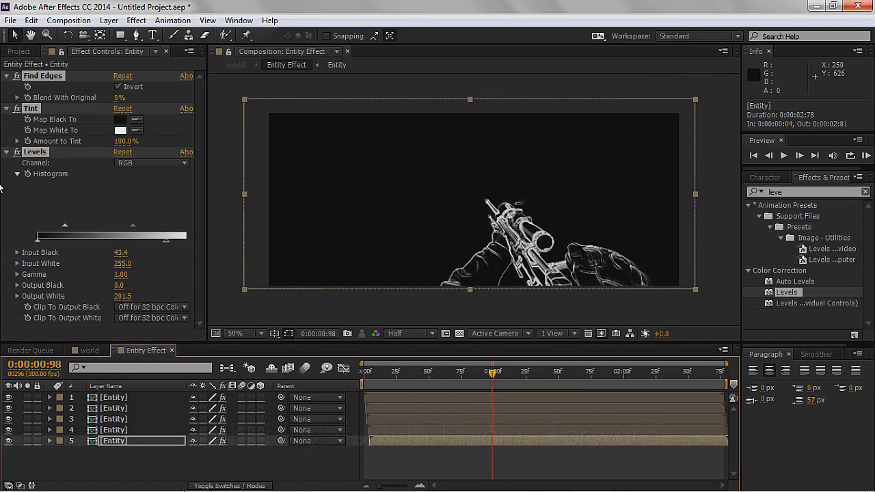
key("ctrl+w")
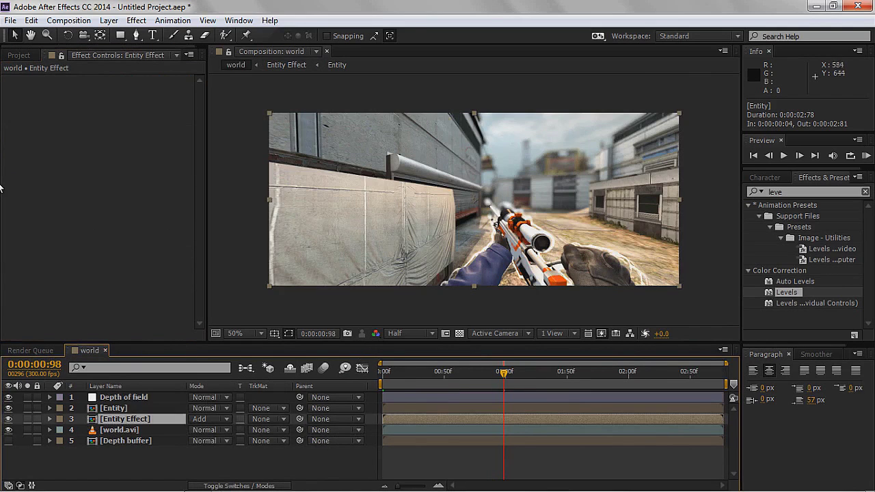
key("KP_0")
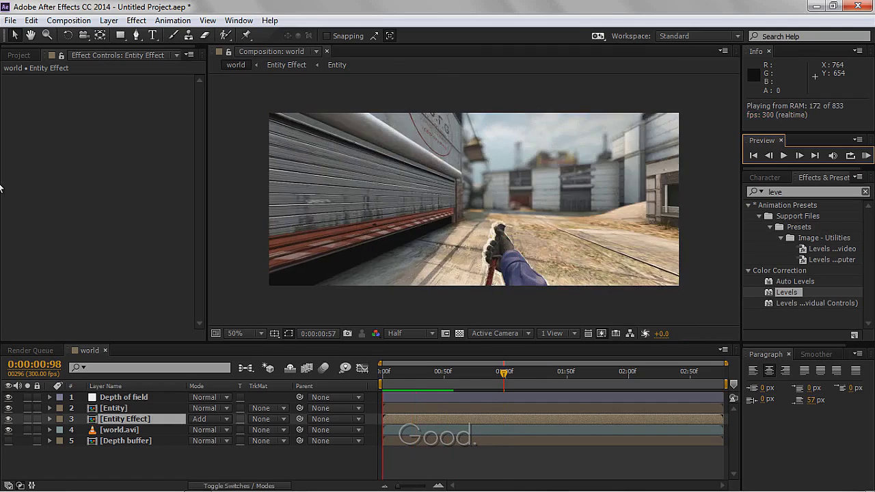
key("space")
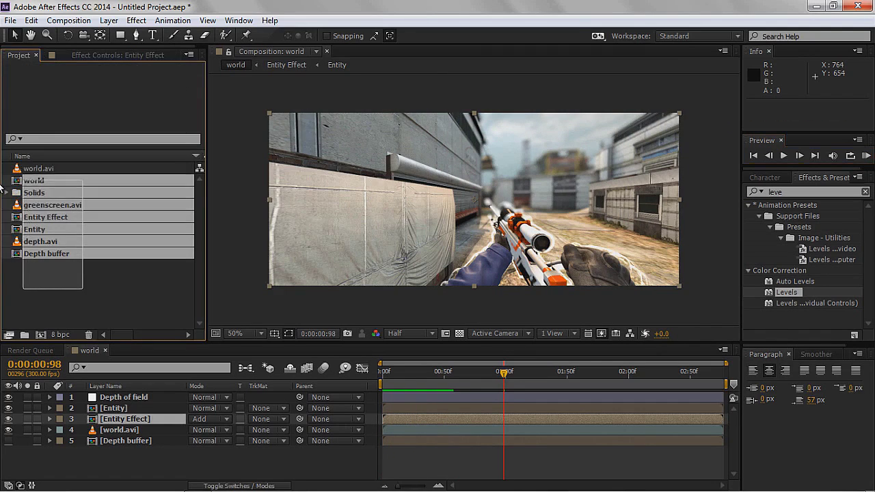
- Delete all old project items and browse the import window to N.W.A > Frags > AE
key("Delete")
key("Return")
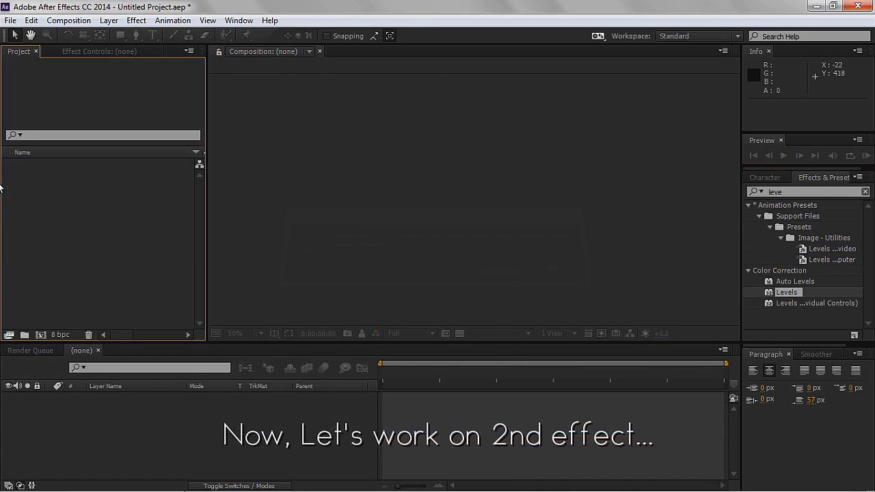
key("ctrl+i")
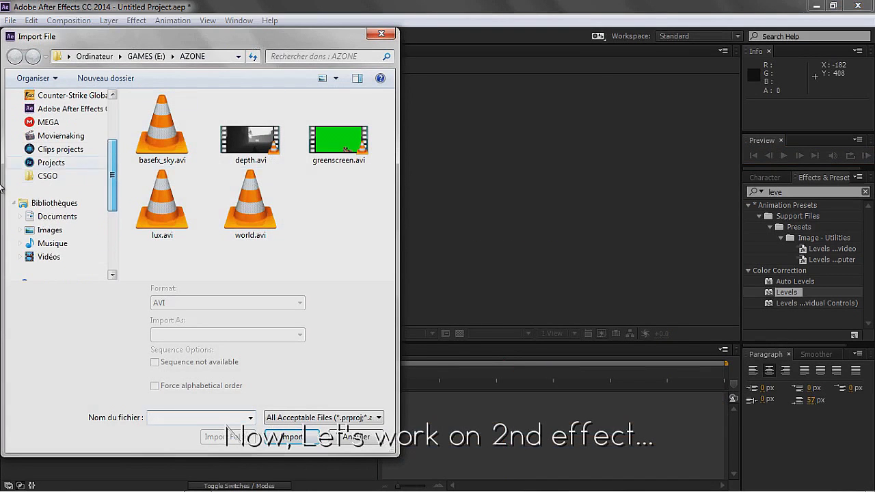
key("n")
key("Return")
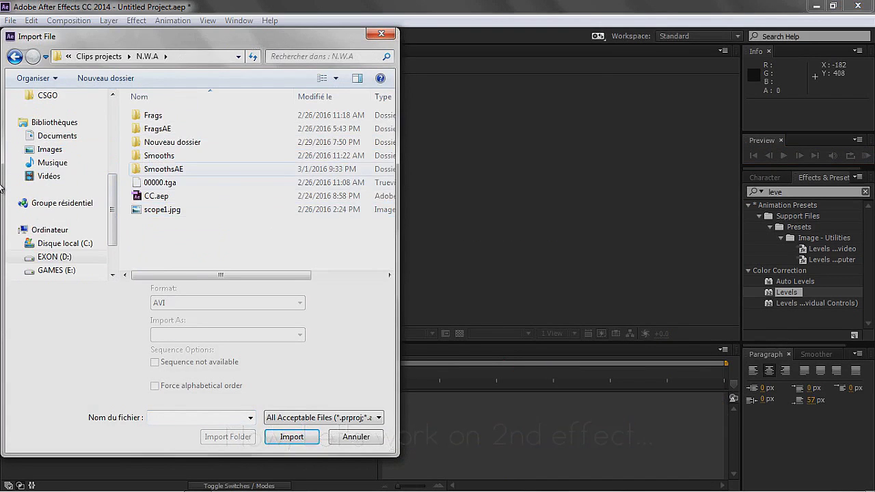
type("fragsae")
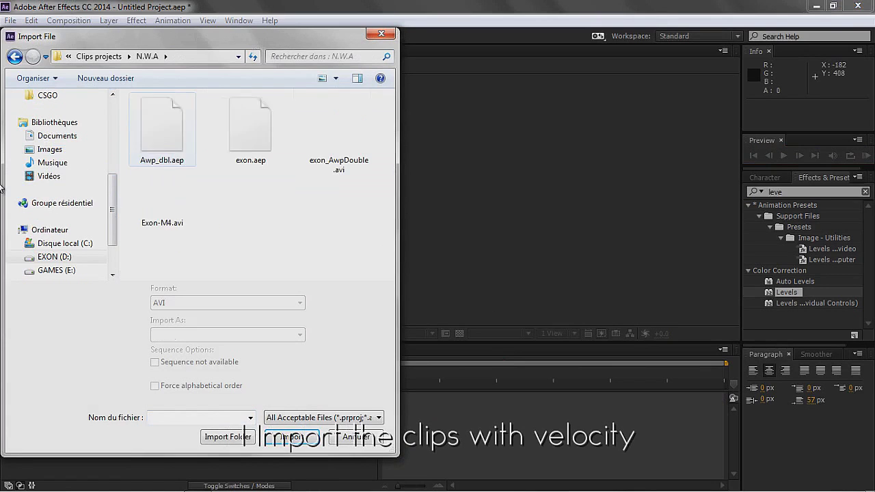
key("Return")
key("BackSpace")
key("Up")
key("Return")
key("Return")
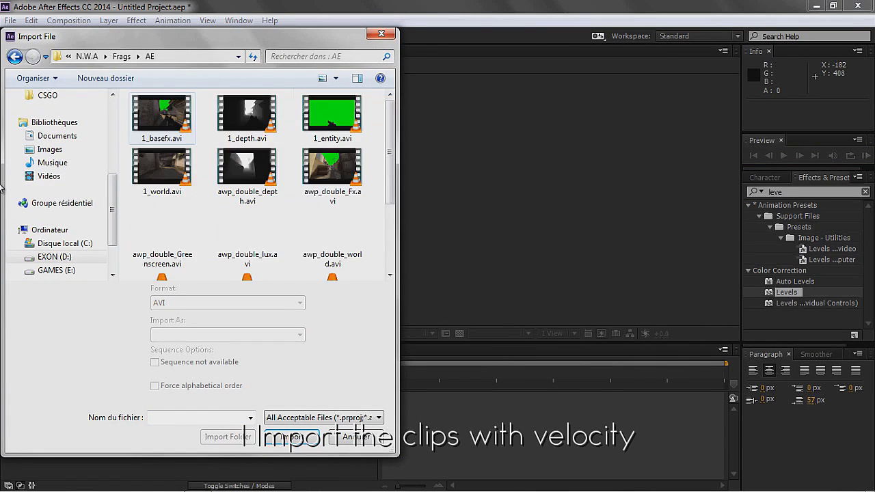
- Import the Azonewb_depth, Azonewb_greenscreen and Azonewb_world AVI clips
type("az")
key("Down")
key("Right")
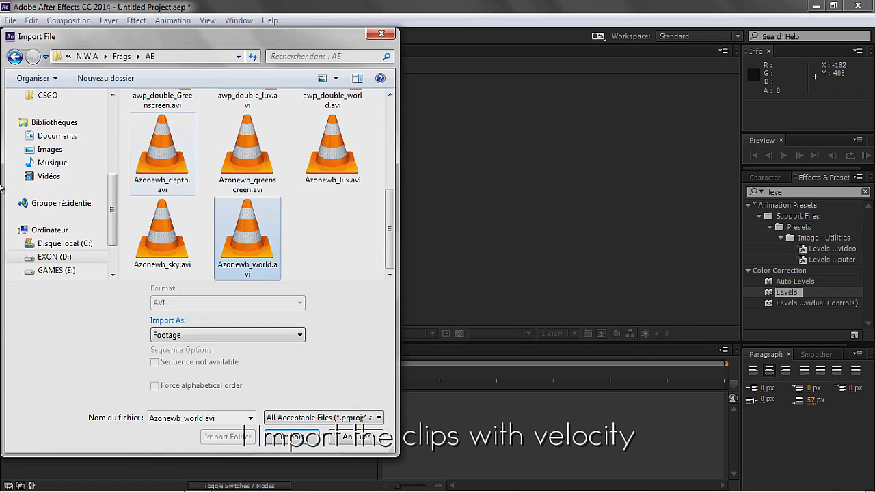
key("Up")
key("Left")
key("shift+Right")
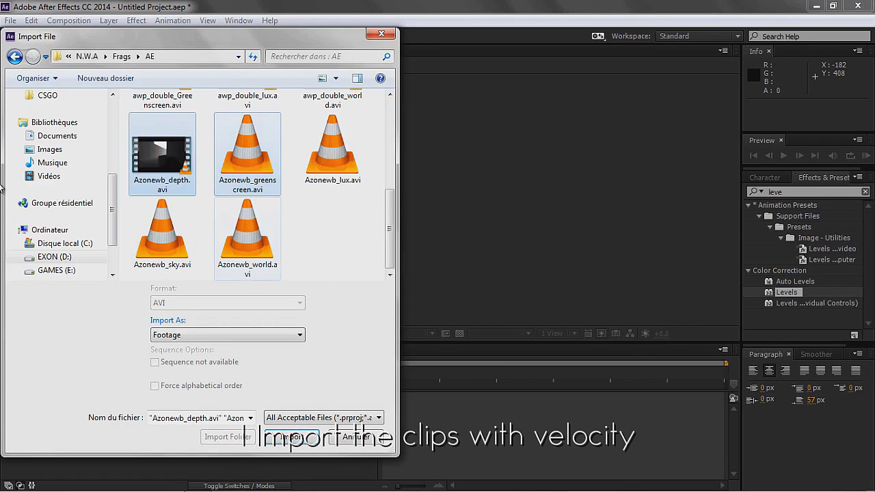
key("shift+Down")
key("Return")
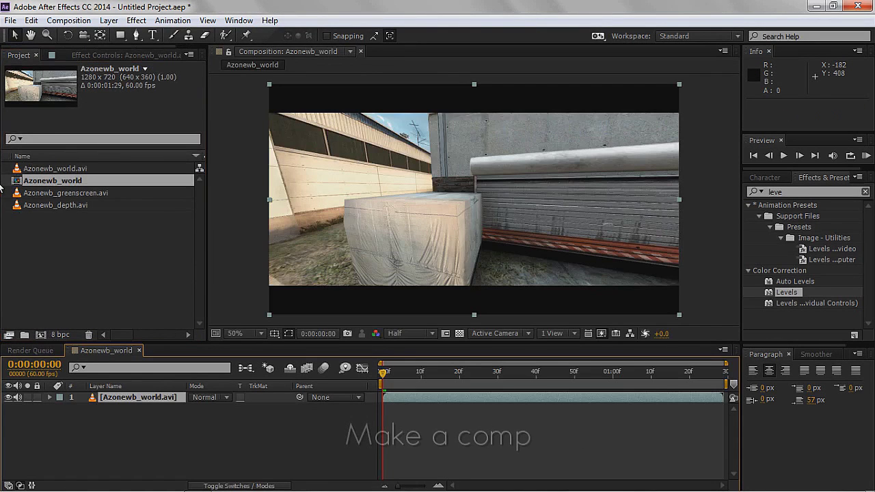
- Add the Azonewb_depth and Azonewb_greenscreen clips as layers in the Azonewb_world comp
key("Down")
key("Down")
key("ctrl+slash")
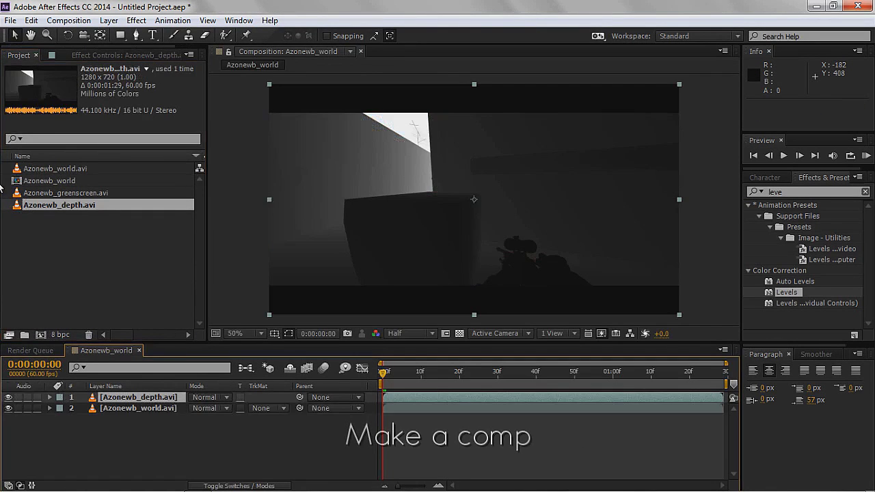
key("Up")
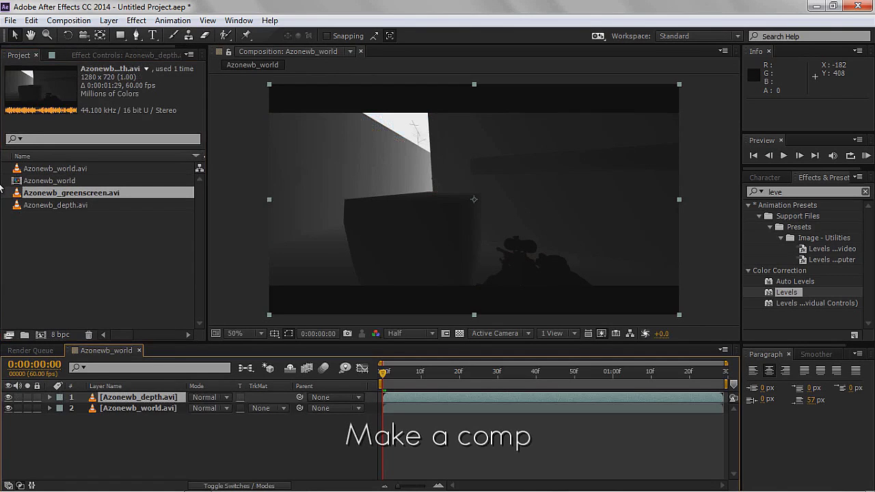
key("ctrl+slash")
- Change the comp height to 540 px and play it back to check the footage
key("ctrl+k")
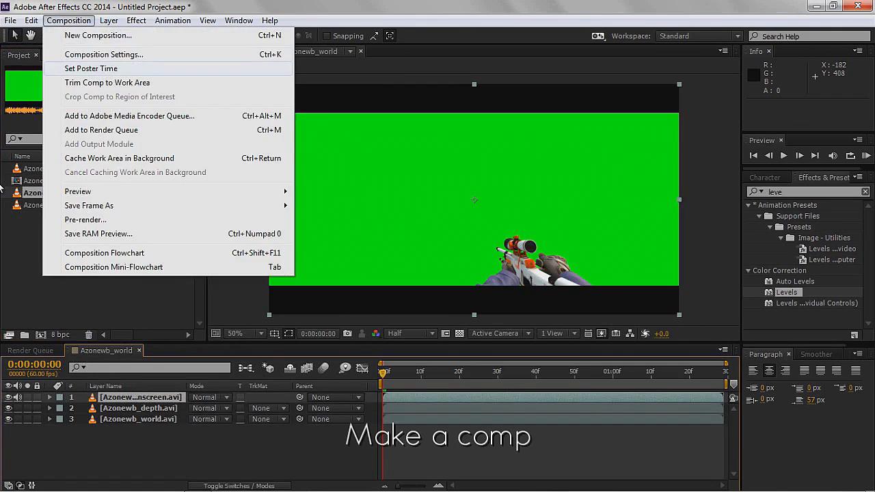
key("Tab")
key("Tab")
type("540")
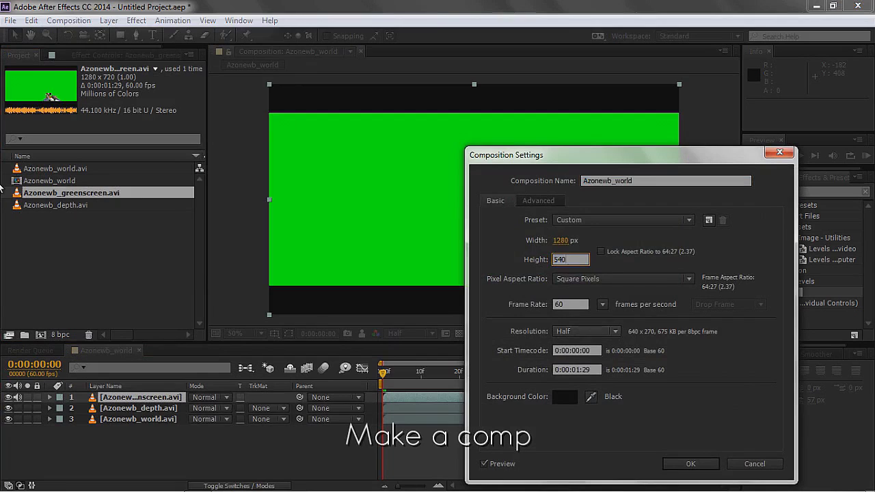
key("Return")
key("space")
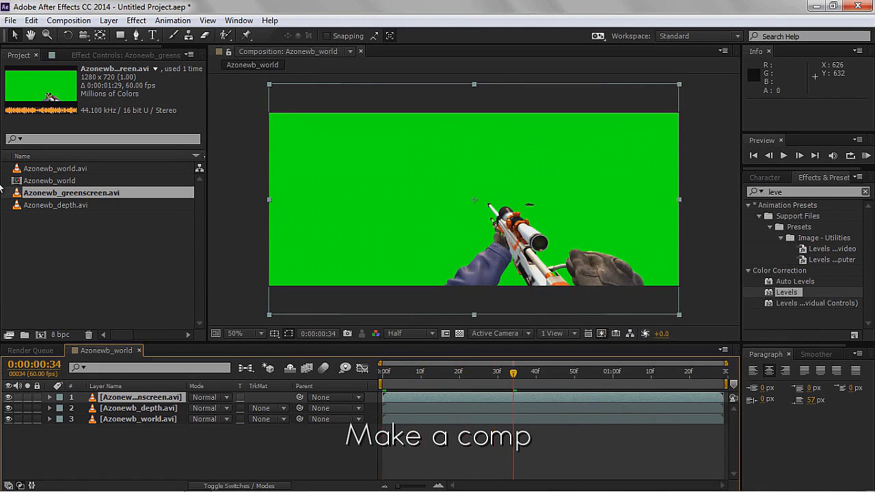
- Apply Keylight (1.2) to the Azonewb_greenscreen layer
type("keylight")
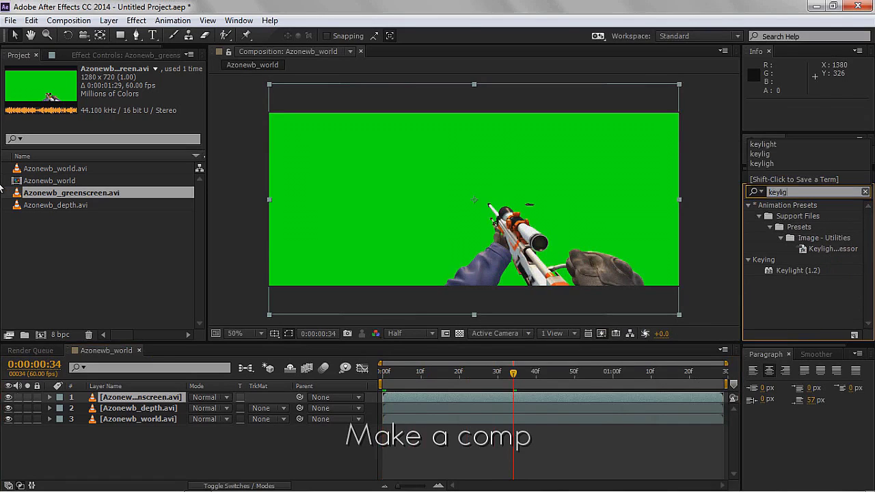
key("Return")
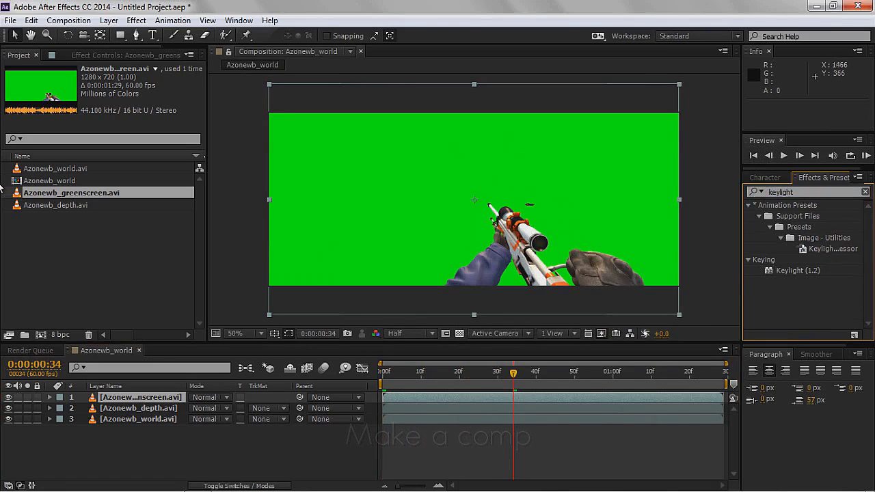
key("ctrl+Down")
key("ctrl+Up")
key("Return")
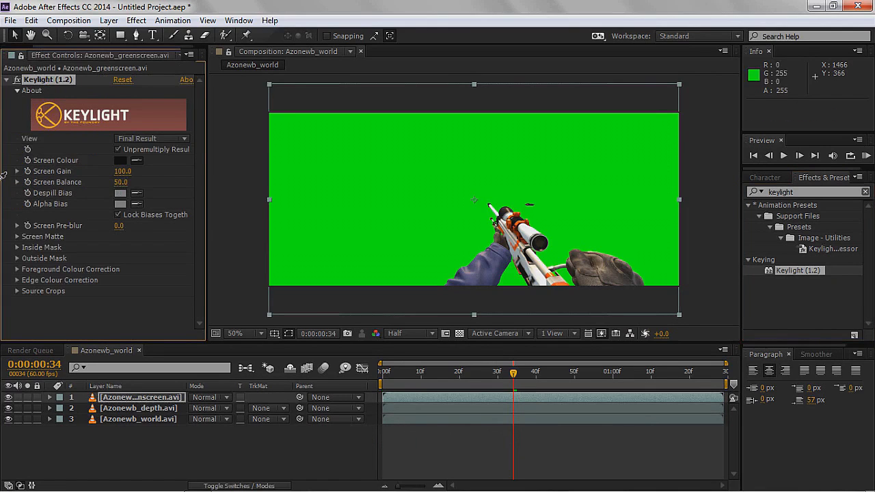
- Move the depth layer to the top and darken it with Levels, Input Black 30
key("ctrl+Down")
key("ctrl+bracketright")
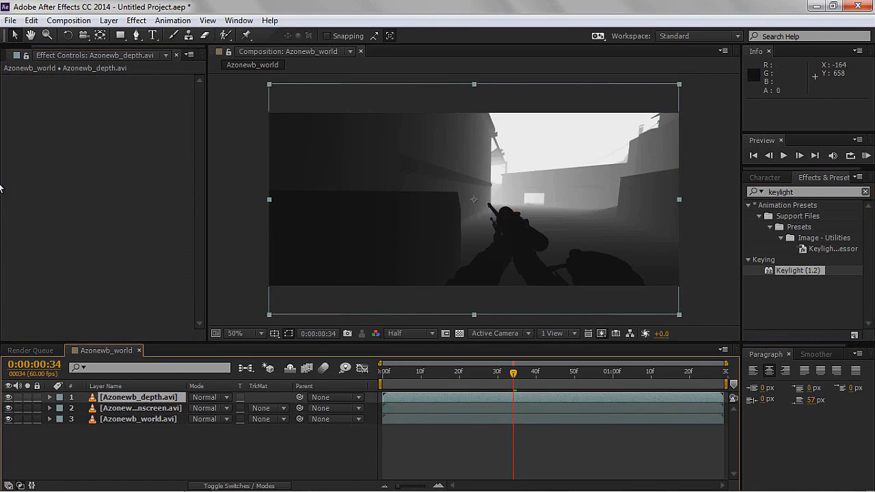
key("ctrl+5")
type("levls")
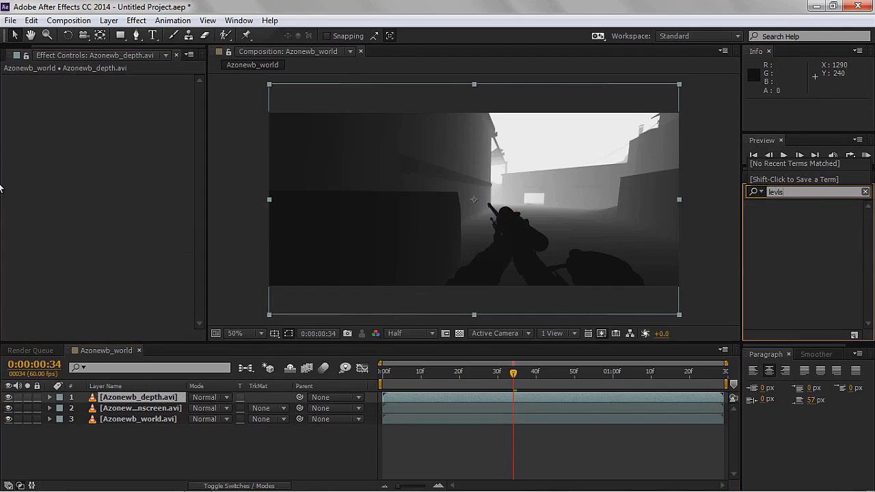
key("BackSpace")
key("BackSpace")
type("els")
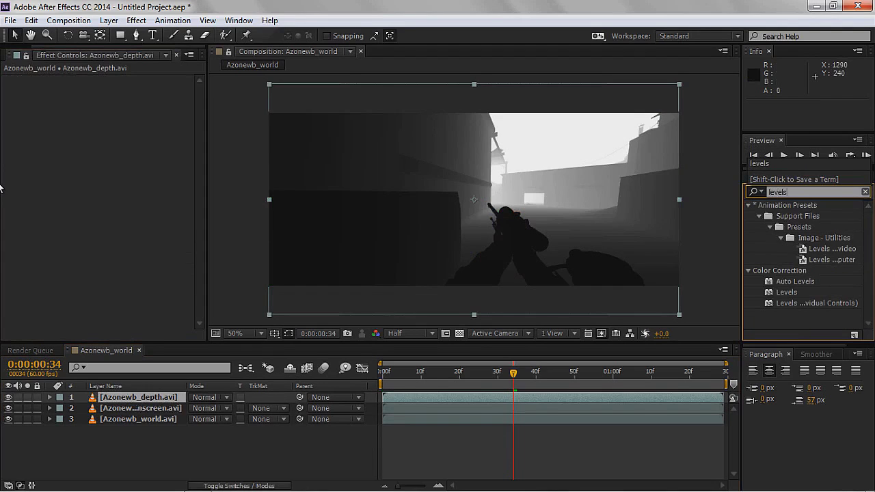
key("Return")
key("Return")
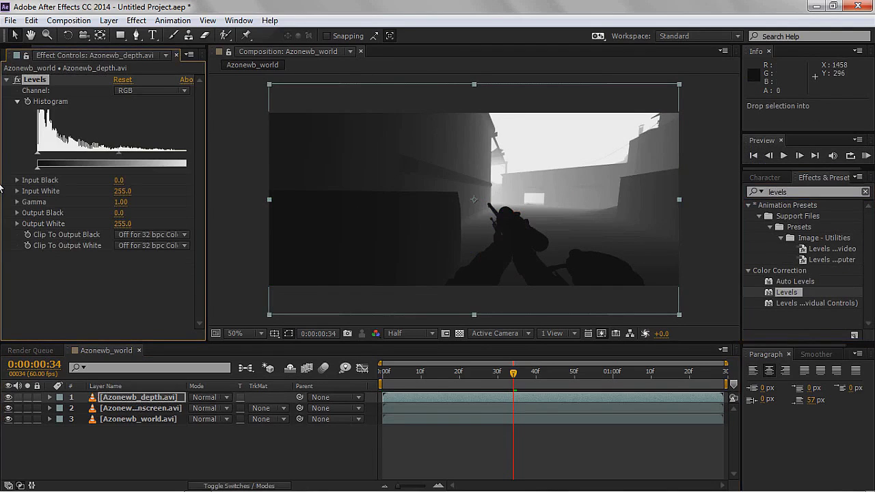
left_click_drag(2, 180, 1, 192)
type("30")
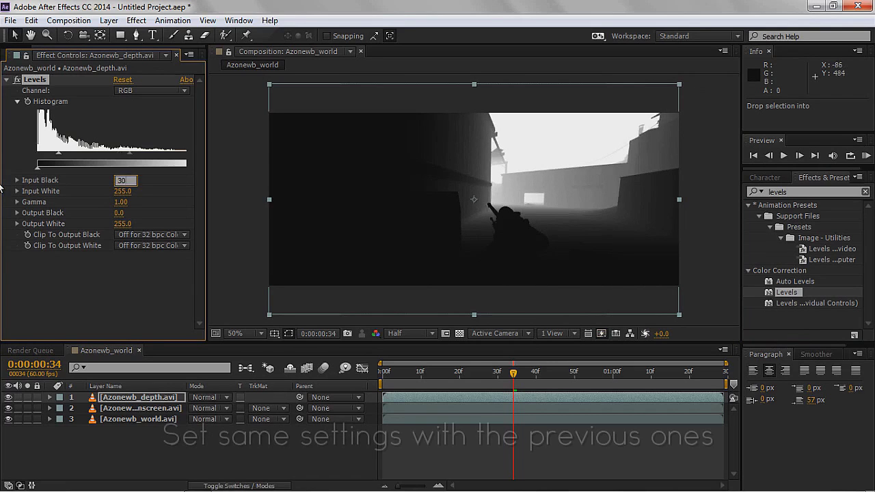
left_click_drag(1, 191, 1, 192)
- Pre-compose the depth layer as 'Depth buffer', hide it, and move it to the bottom
key("ctrl+shift+c")
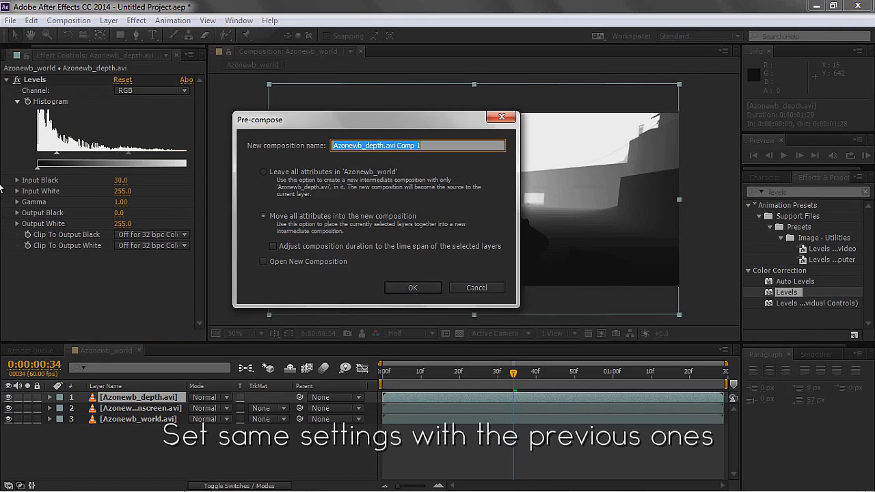
type("Depth buf")
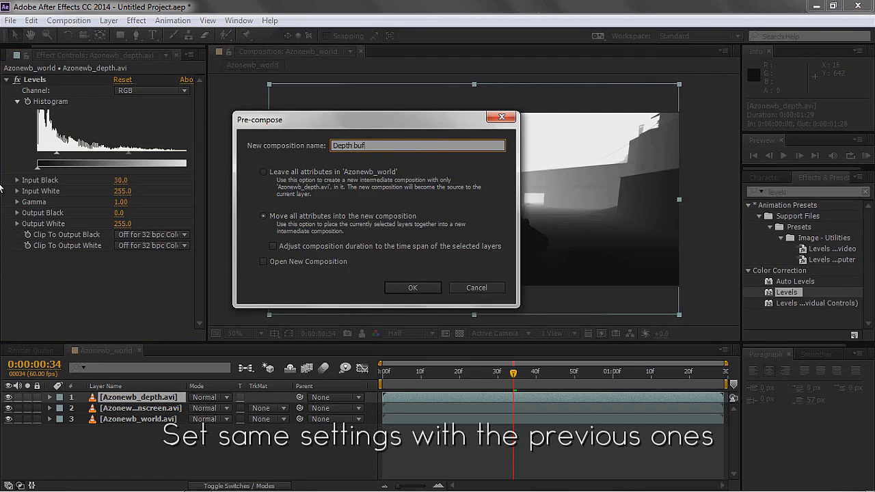
type("er")
key("Return")
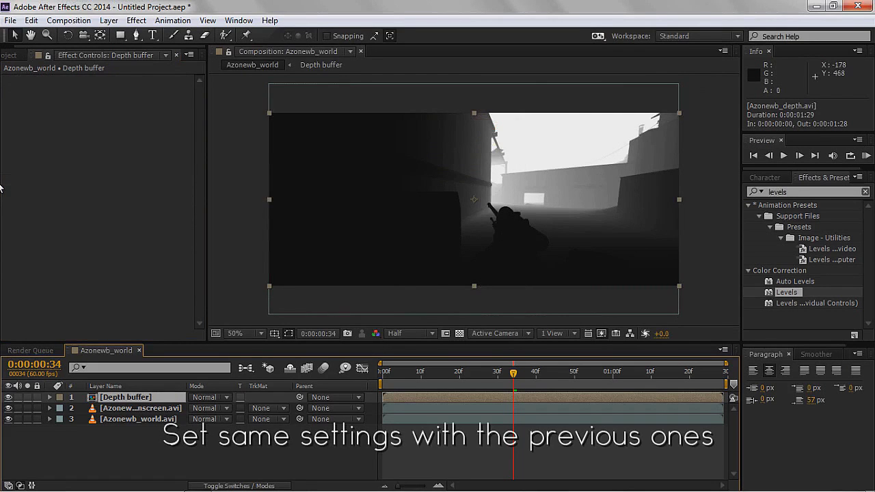
left_click(8, 397)
key("ctrl+shift+[")
- Add a new adjustment layer at the top of the comp
right_click(156, 306)
left_click(369, 432)
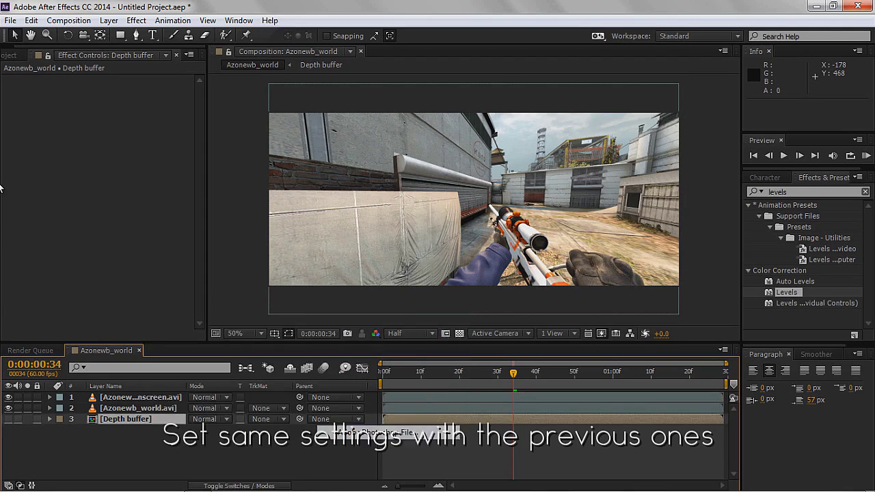
key("Escape")
right_click(162, 291)
mouse_move(185, 299)
left_click(372, 412)
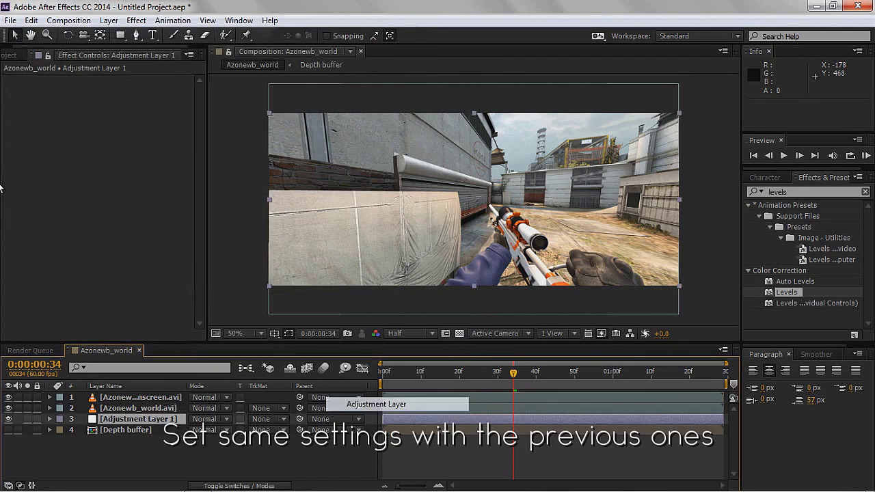
key("ctrl+shift+]")
- Apply FL Depth Of Field to the adjustment layer using Depth buffer, blur radius 10
key("ctrl+5")
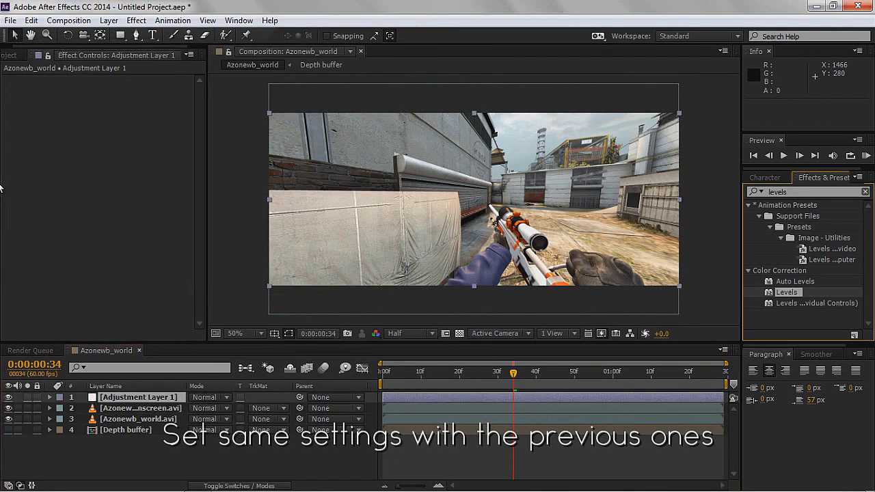
type("Fl dept")
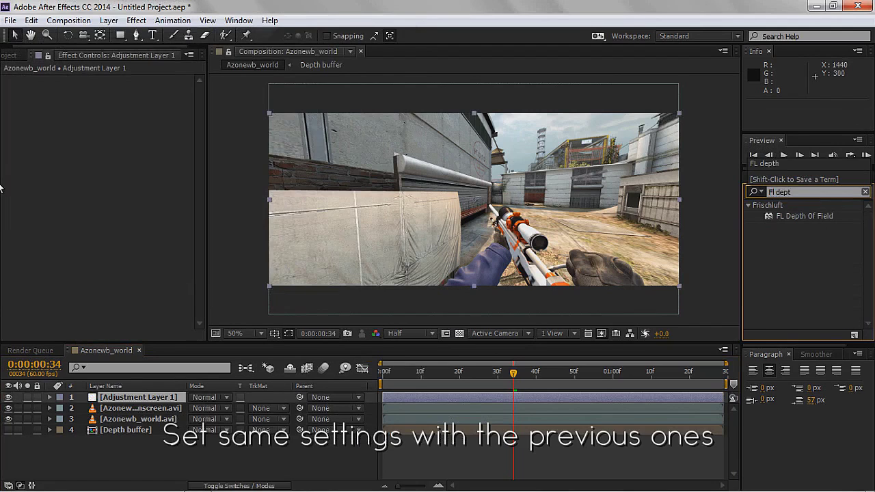
key("Down")
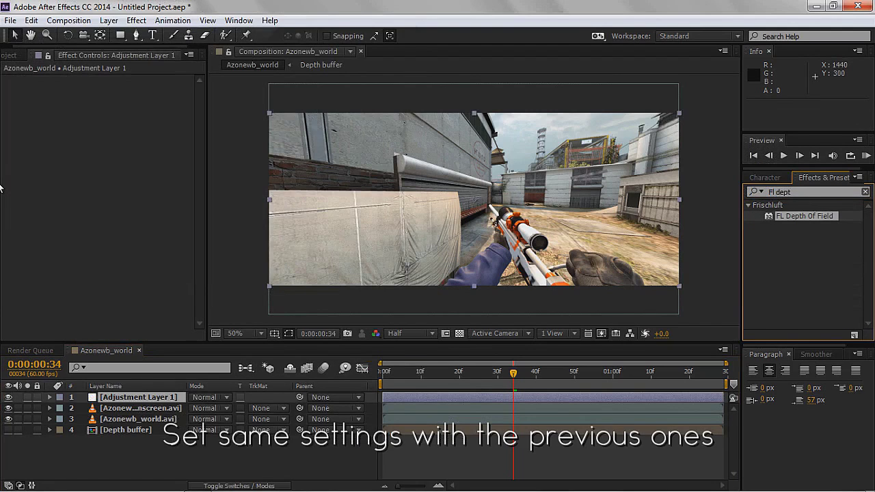
key("Return")
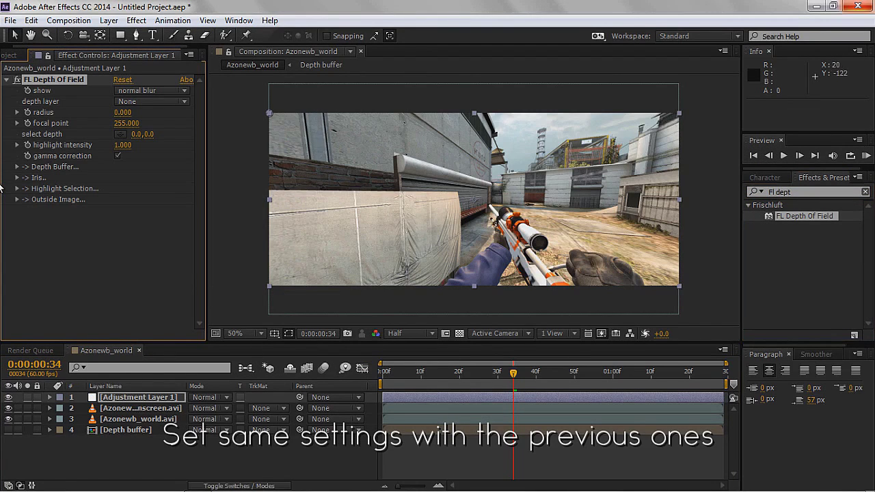
left_click(151, 101)
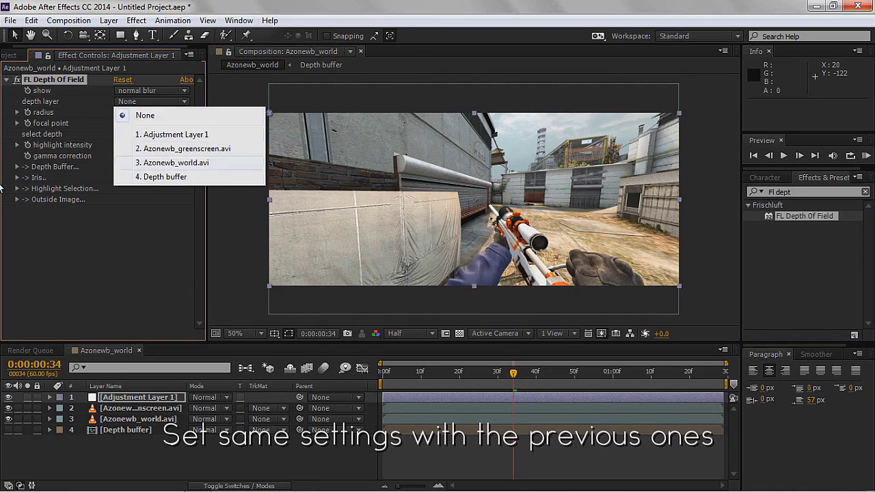
left_click(157, 176)
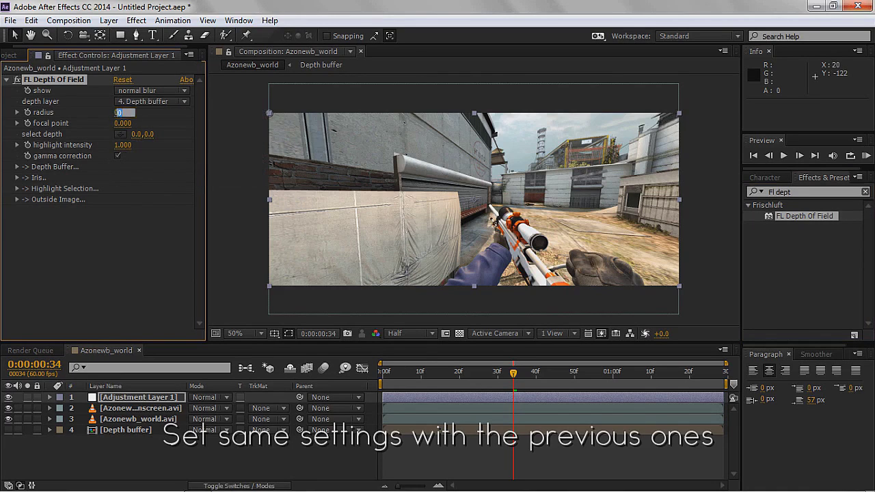
type("0")
key("Return")
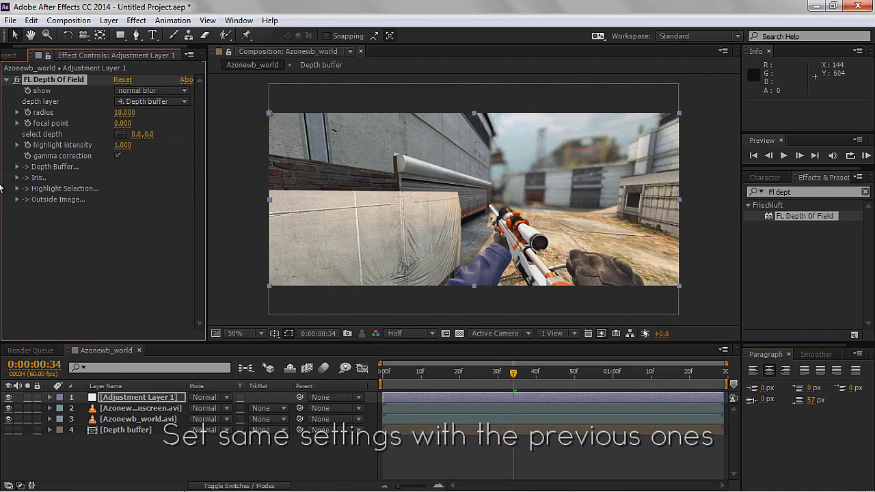
key("ctrl+Down")
- Pre-compose the greenscreen layer as 'Entity'
key("ctrl+d")
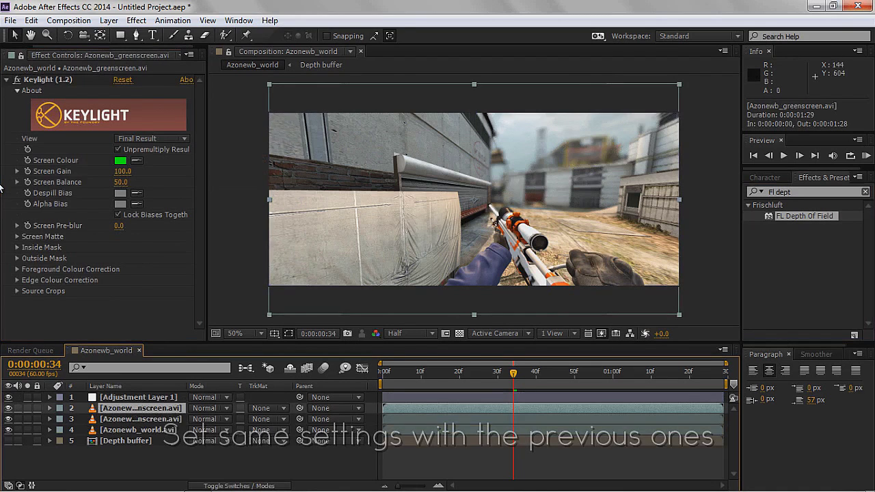
key("ctrl+z")
key("ctrl+shift+c")
type("Entit")
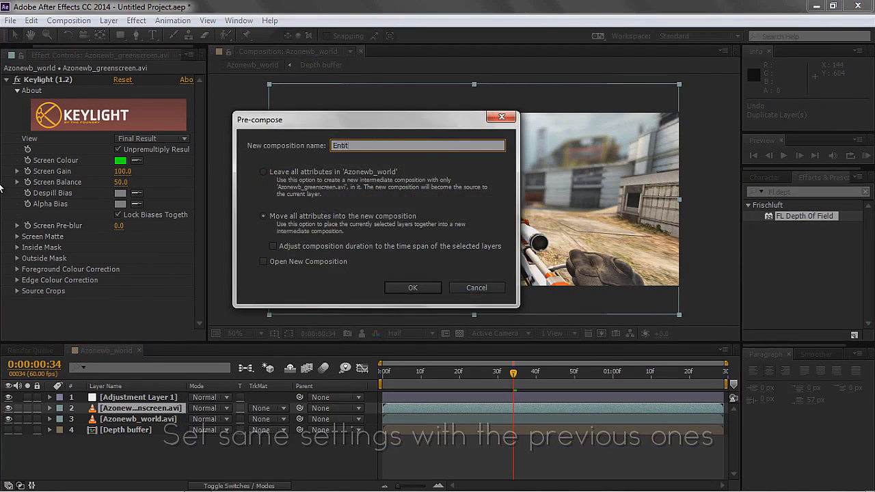
type("y")
key("Return")
- Duplicate the Entity layer and pre-compose the lower copy as 'Entity Effect'
key("ctrl+d")
key("ctrl+Down")
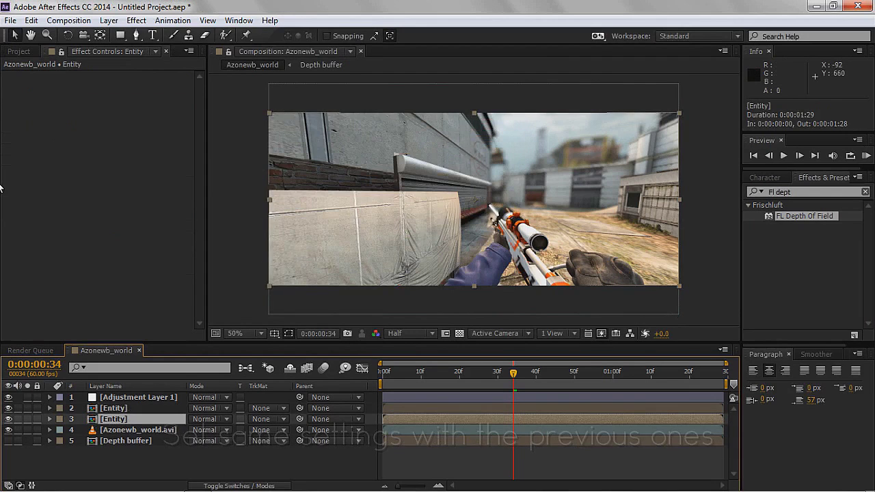
key("ctrl+shift+c")
type("Entity E")
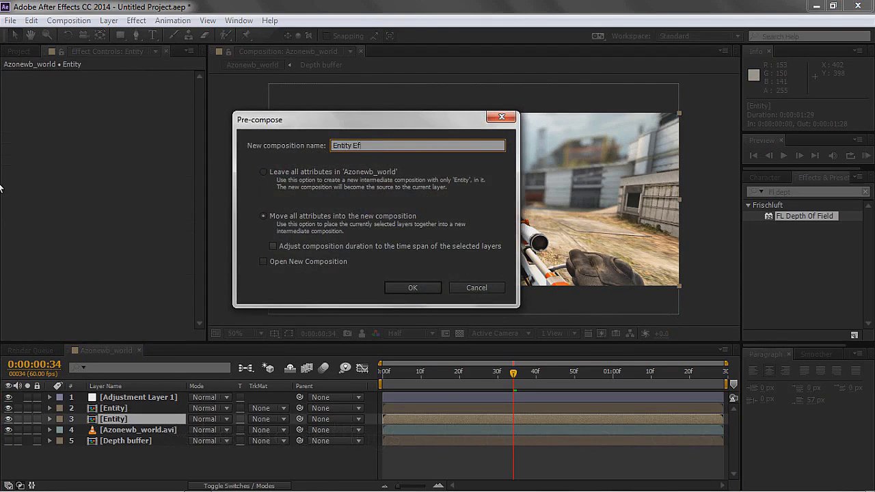
type("fect")
key("Return")
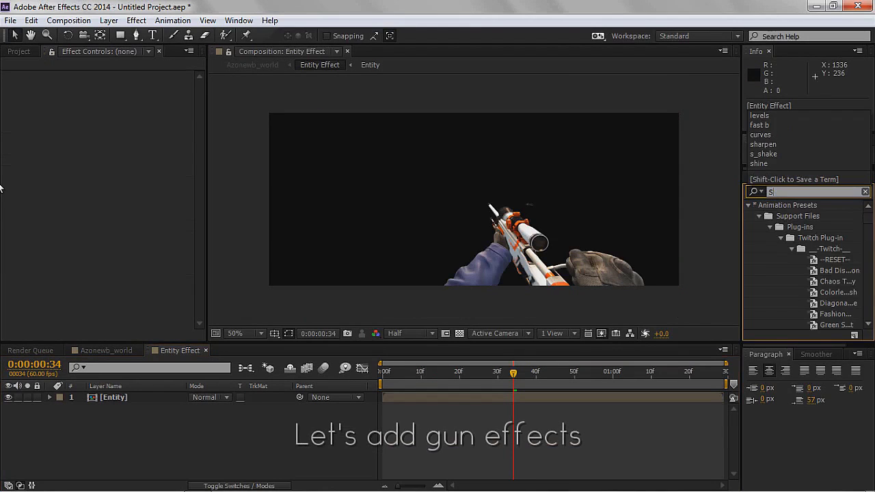
- Apply S_TimeAverage to the Entity layer inside Entity Effect
type("S_time")
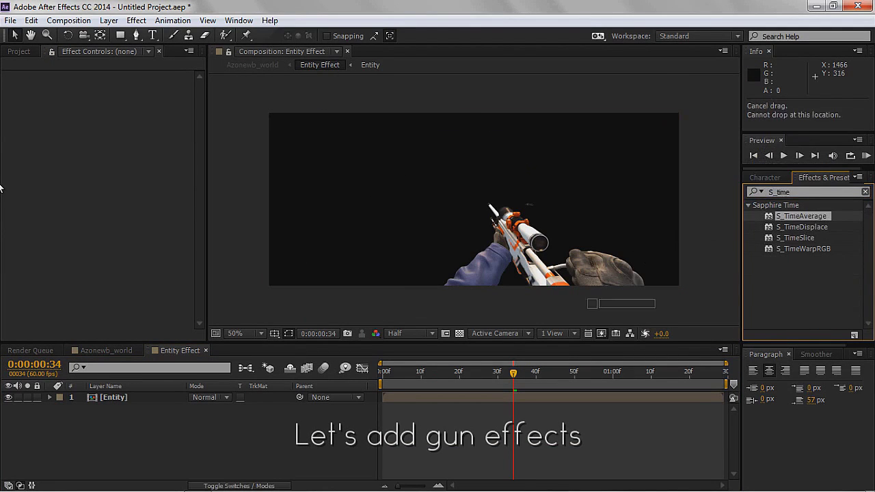
left_click_drag(801, 216, 114, 397)
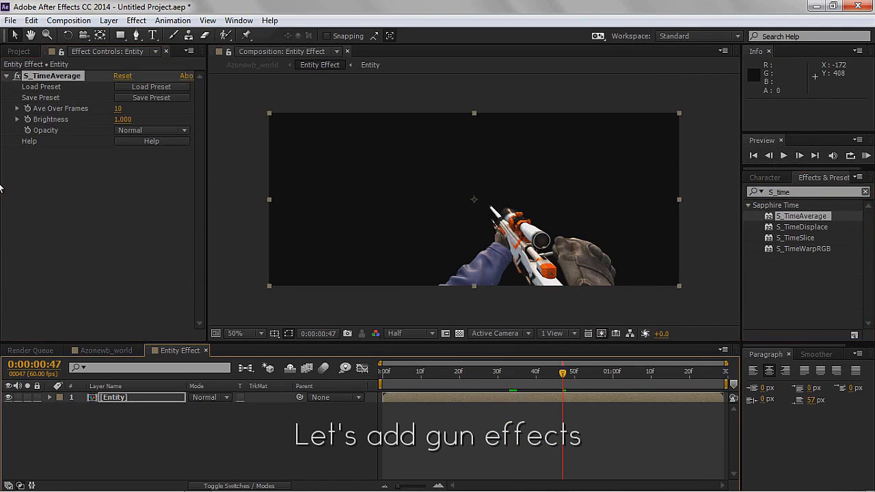
left_click(0, 186)
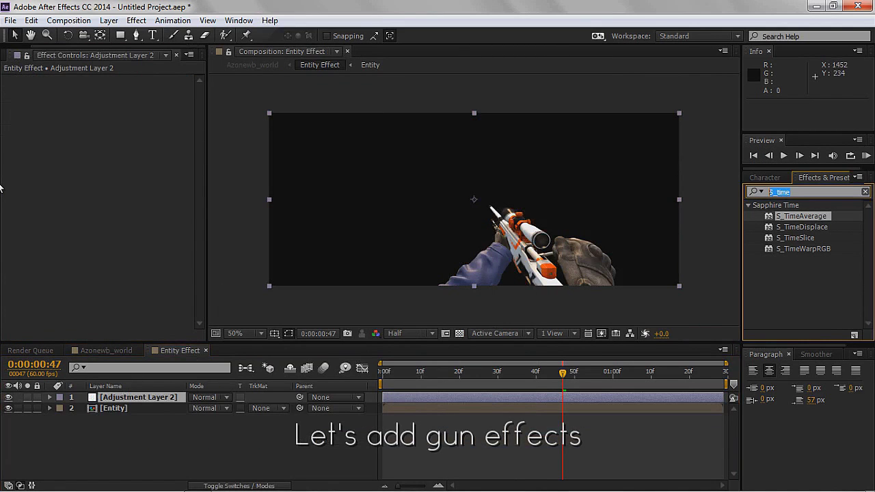
- Add Find Edges and CC Vector Blur with Map Softness 18 to the adjustment layer
type("Find")
key("Return")
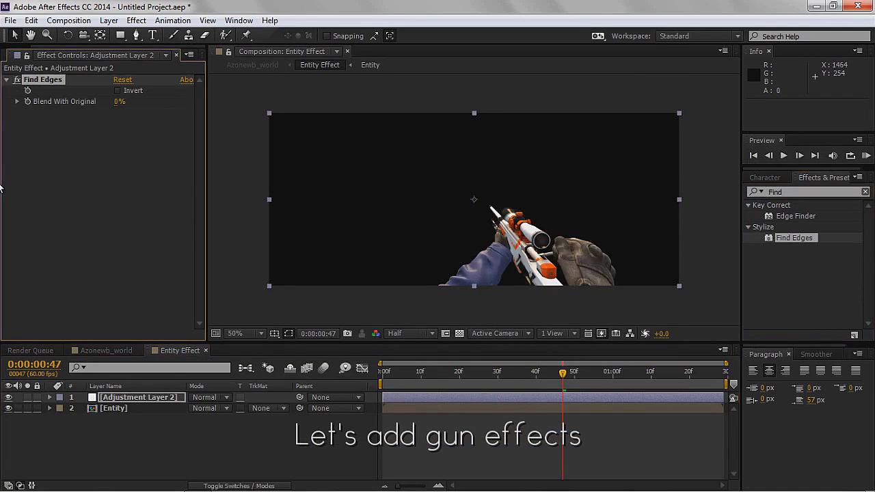
key("ctrl+5")
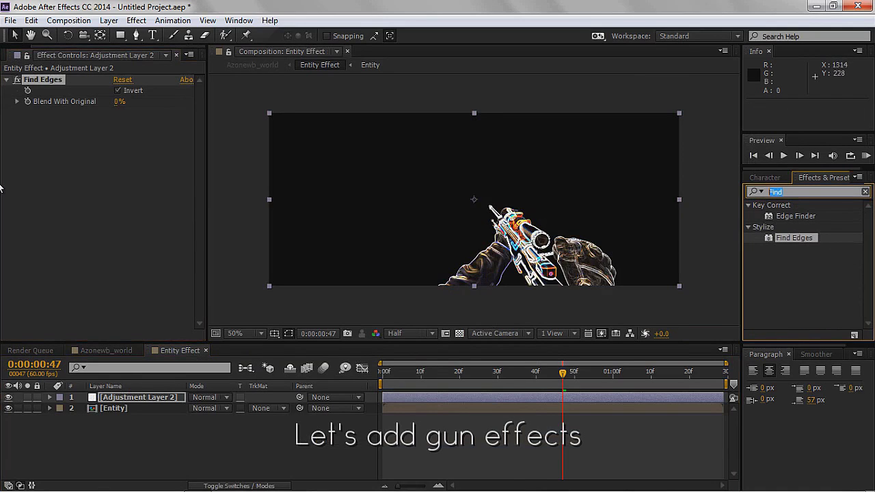
type("Vector")
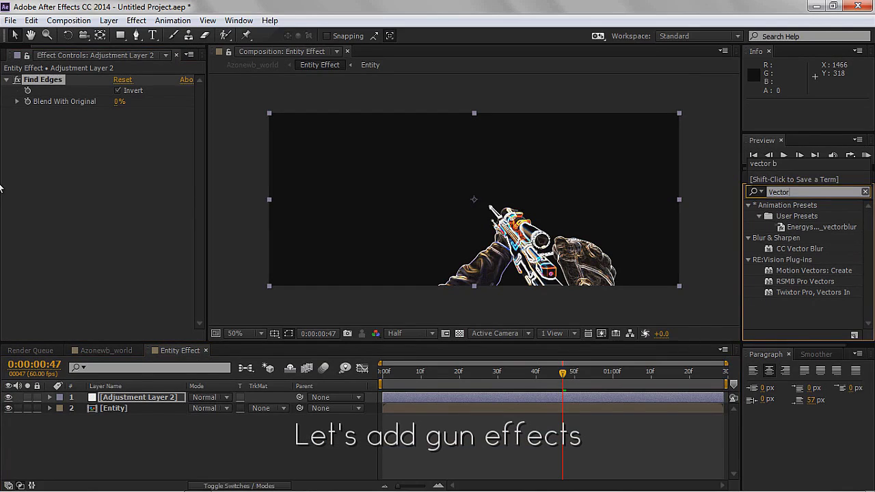
key("Down")
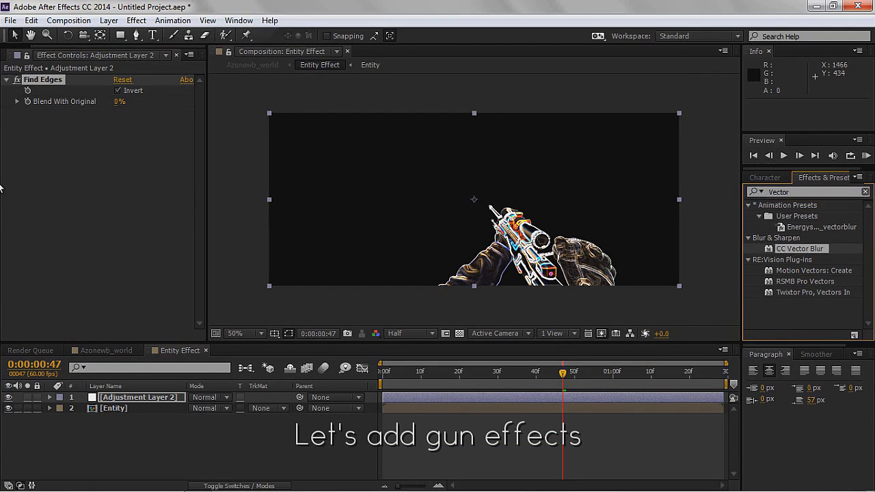
left_click_drag(1, 181, 2, 183)
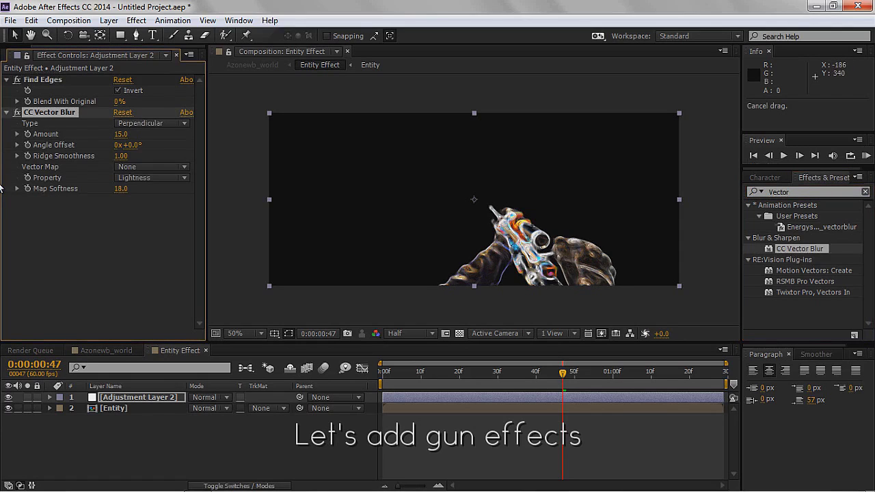
key("Return")
type("18")
key("Return")
- Add Tint and an S-shaped Curves to grey and darken the gun, then apply Trapcode Shine
type("tint")
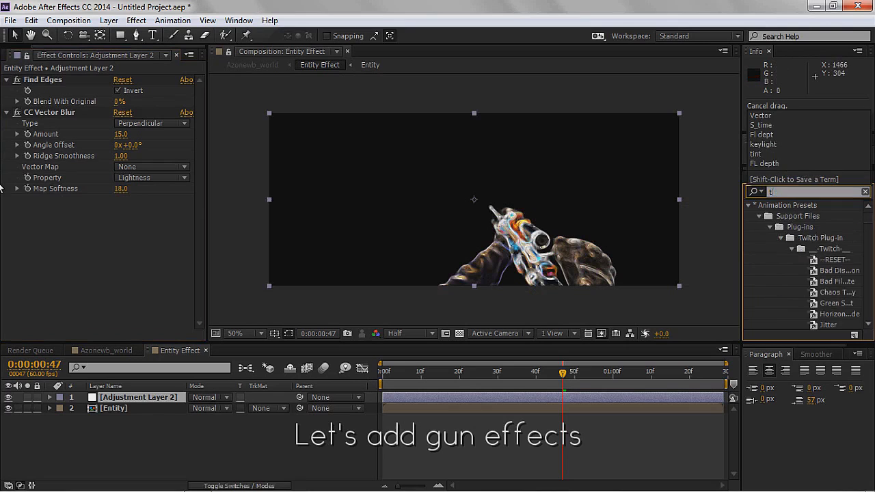
left_click_drag(1, 188, 2, 113)
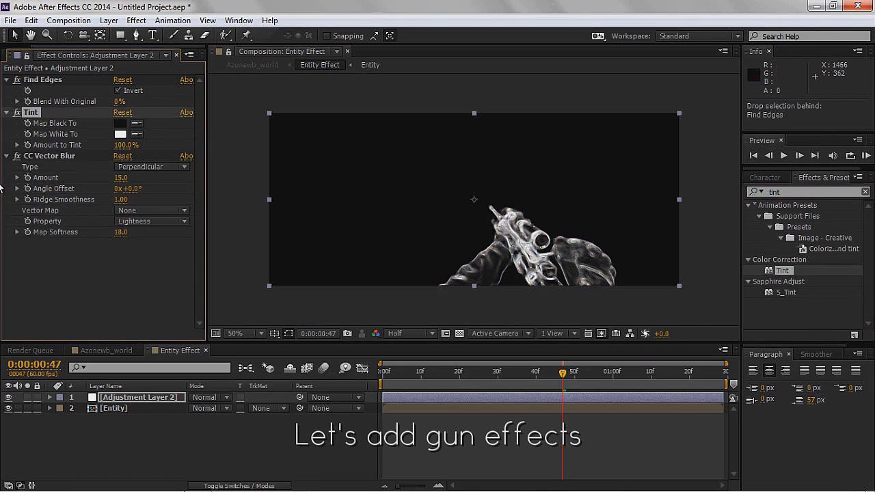
type("curves")
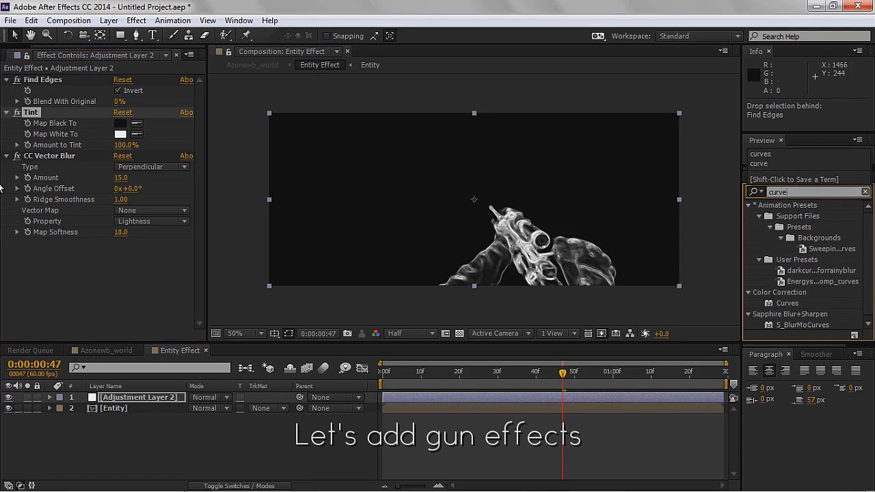
left_click_drag(787, 303, 2, 190)
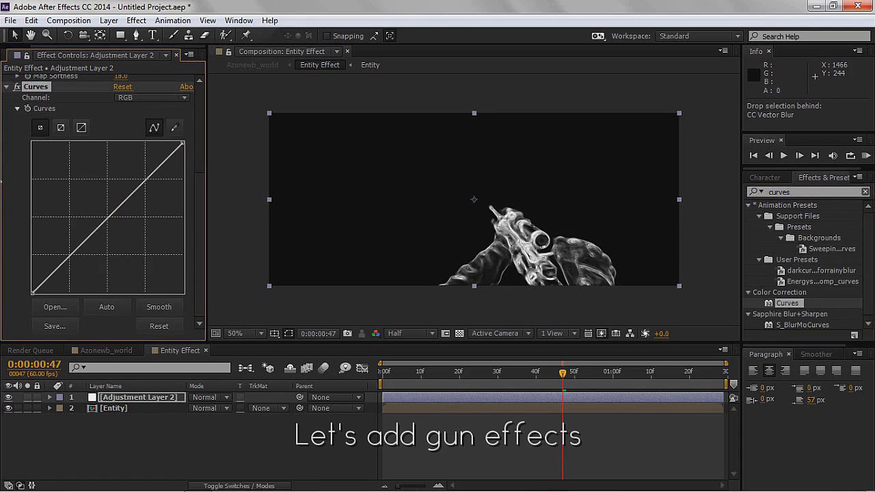
left_click_drag(137, 145, 170, 144)
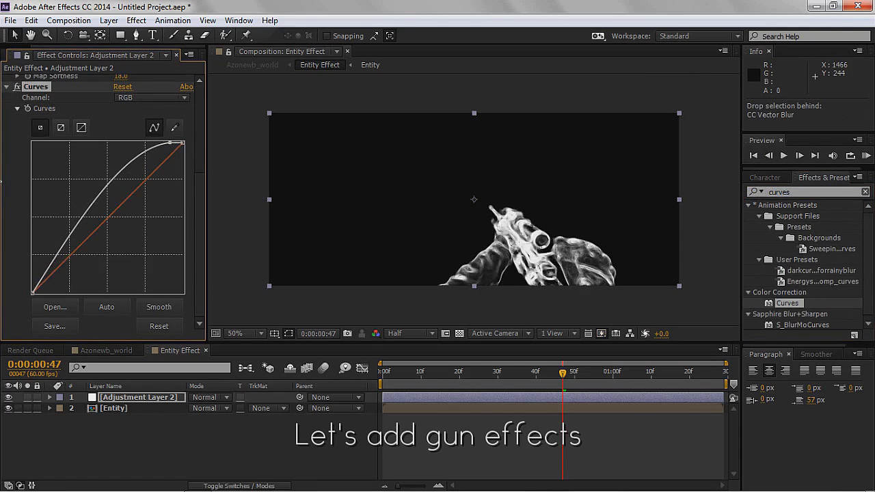
left_click_drag(75, 249, 86, 274)
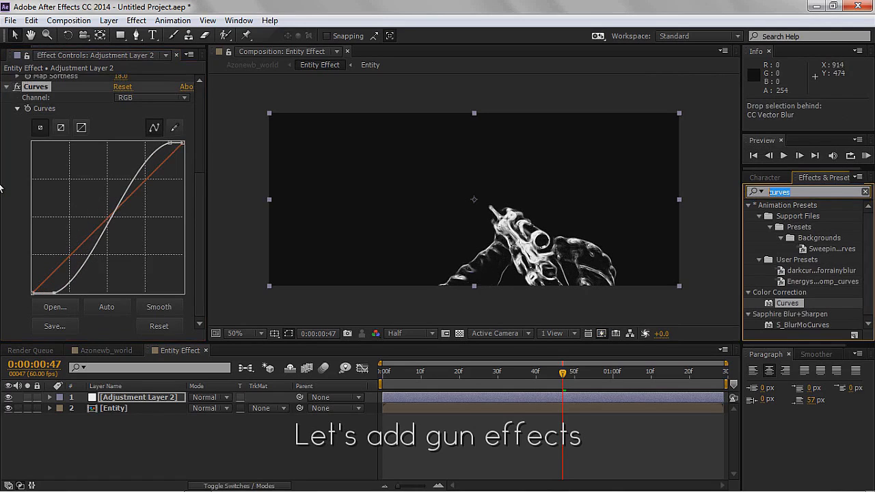
type("shine")
double_click(785, 292)
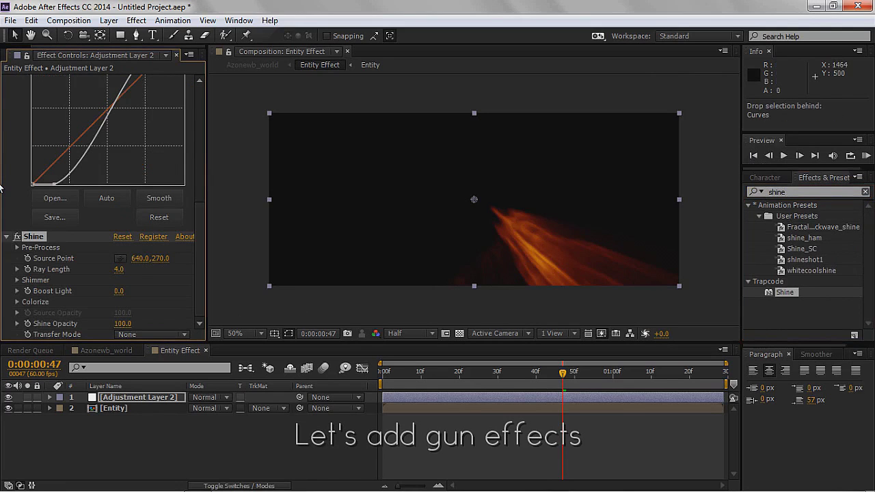
- Place Shine's source point on the gun and raise Boost Light to 2.0
left_click_drag(474, 199, 538, 259)
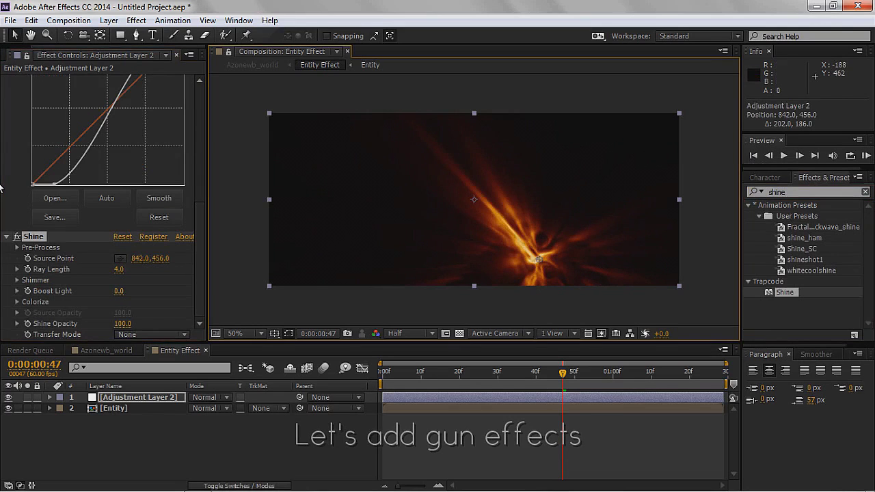
left_click_drag(118, 290, 123, 290)
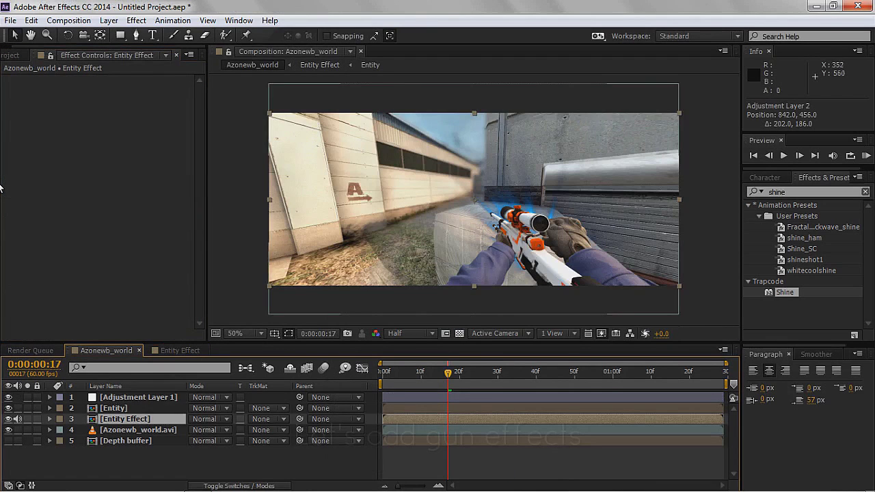
- Set the Entity Effect layer's blend mode to Add and RAM-preview the blue weapon glow
left_click(208, 419)
left_click(212, 134)
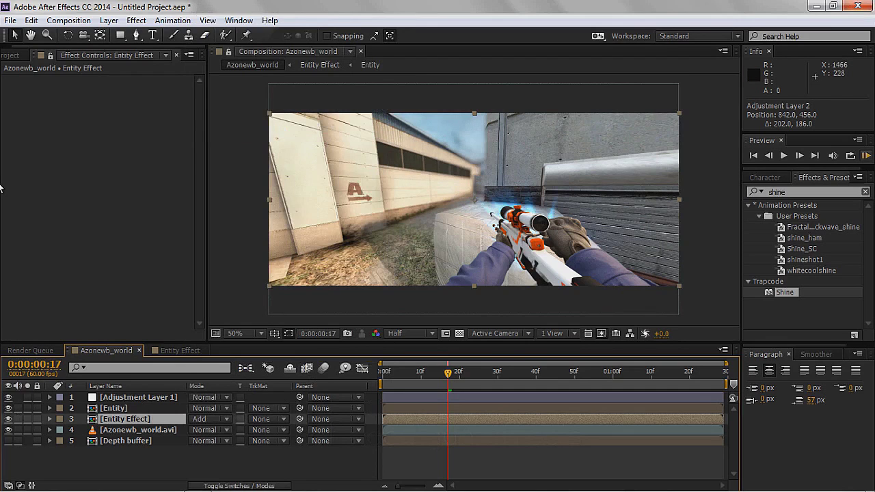
key("KP_0")
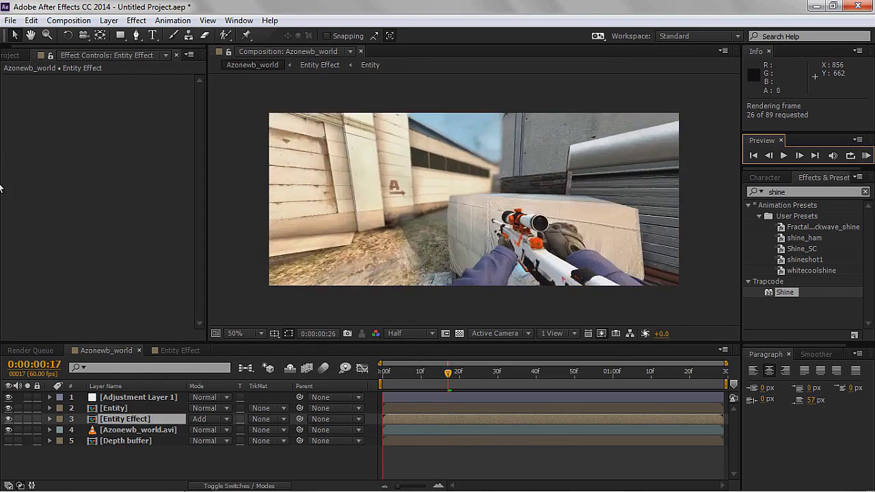
key("space")
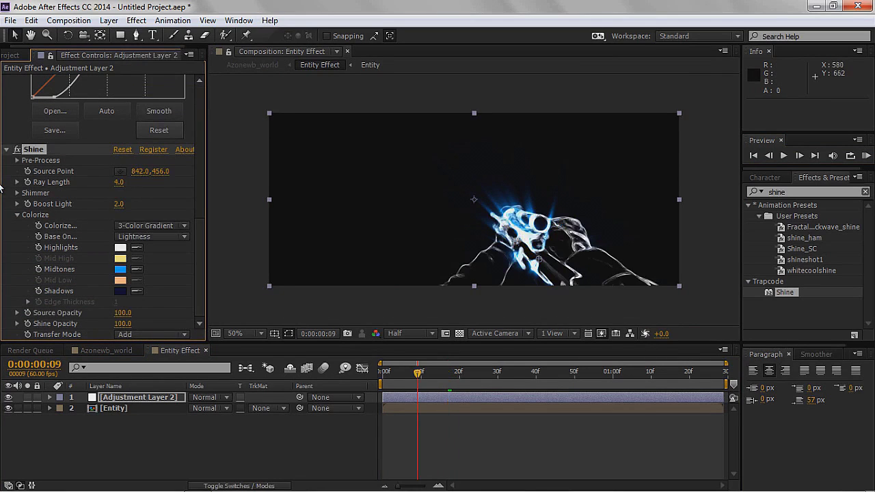
- Preview the shine on the gun and lower Shine's Boost Light to 1.0
key("KP_0")
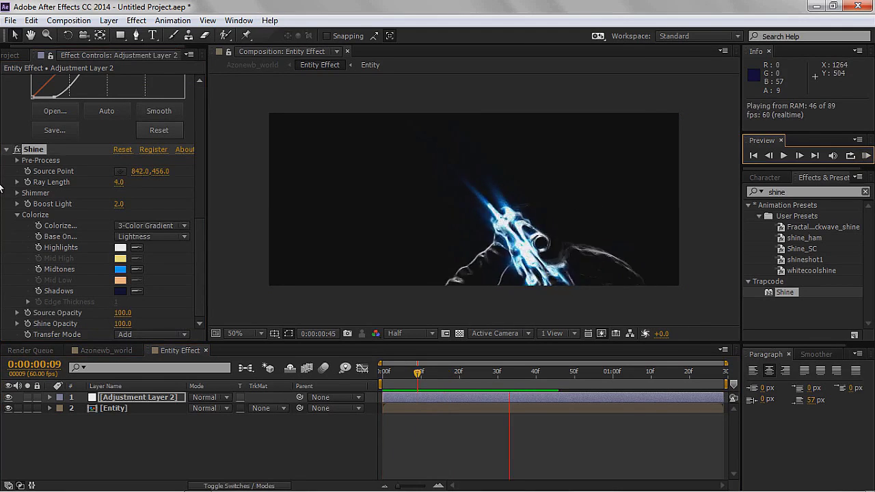
key("space")
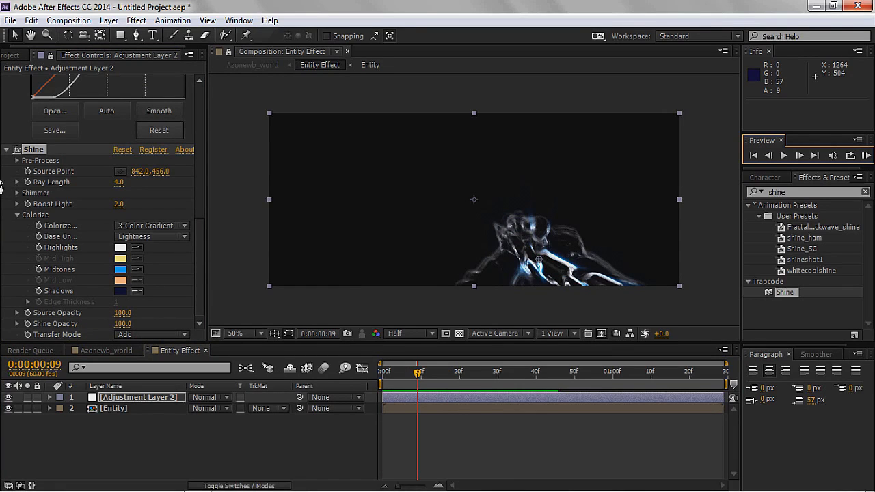
type("1")
key("ctrl+z")
key("KP_0")
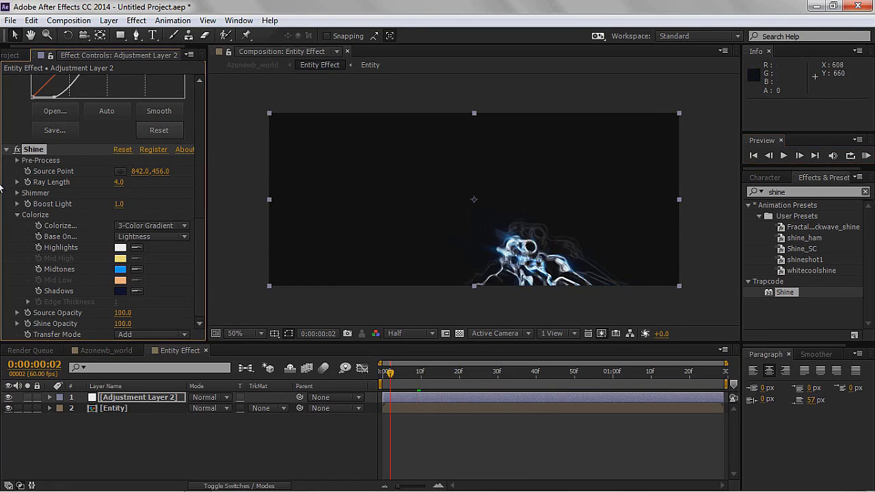
key("Home")
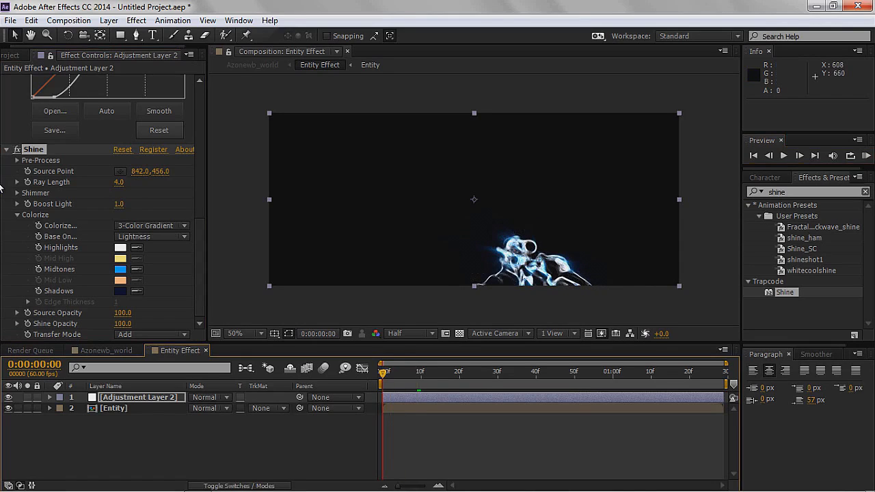
- At frame 42, move Shine's source point onto the gun at 766, 420 and preview again
left_click_drag(383, 371, 545, 372)
left_click_drag(557, 269, 531, 256)
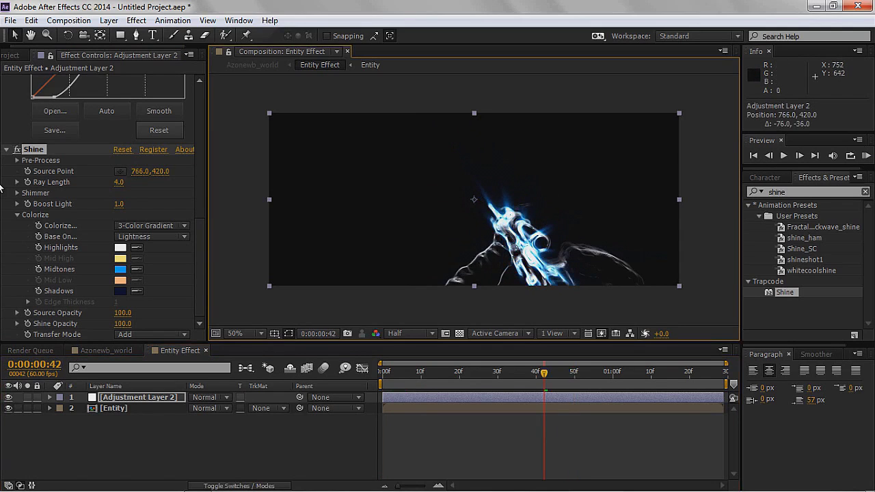
key("KP_0")
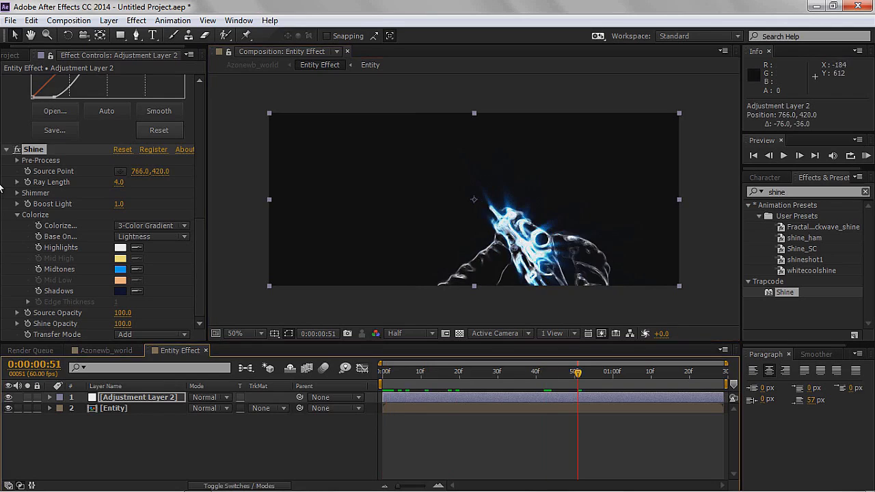
key("shift+comma")
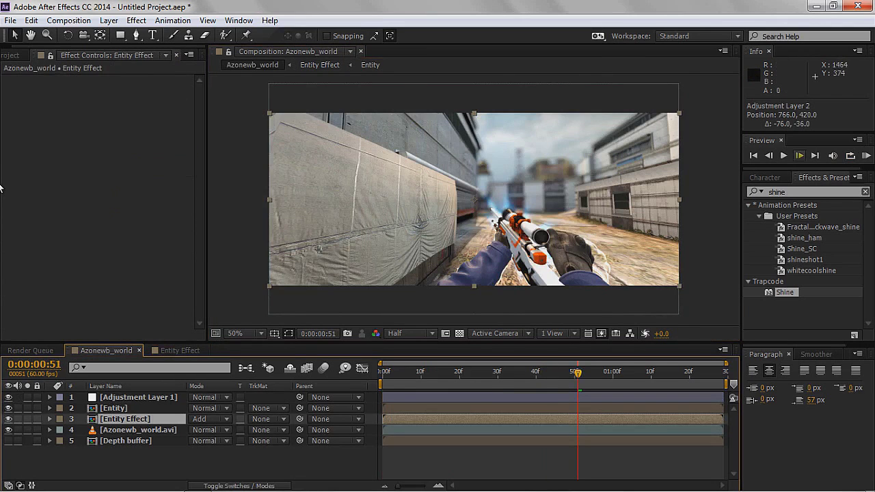
left_click(205, 419)
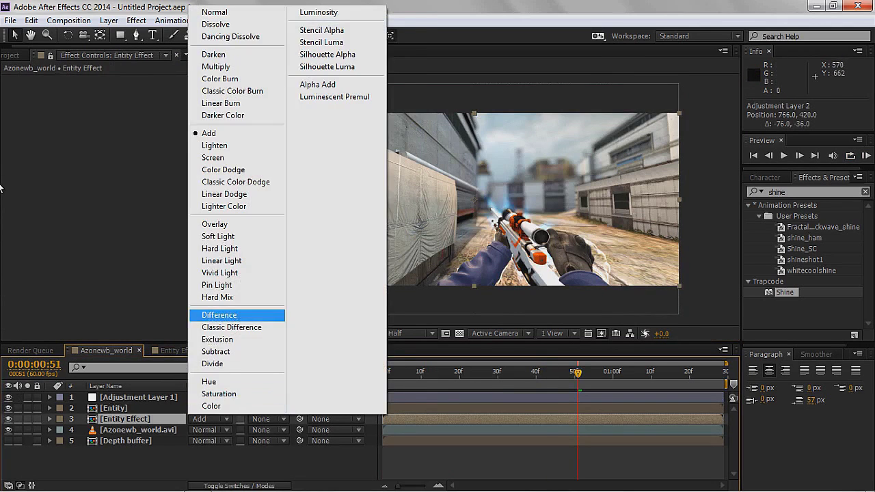
left_click(219, 315)
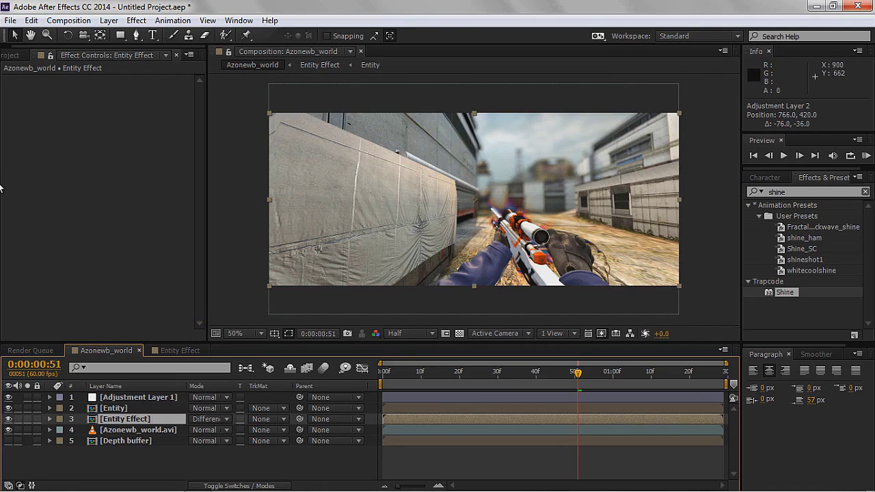
left_click(205, 419)
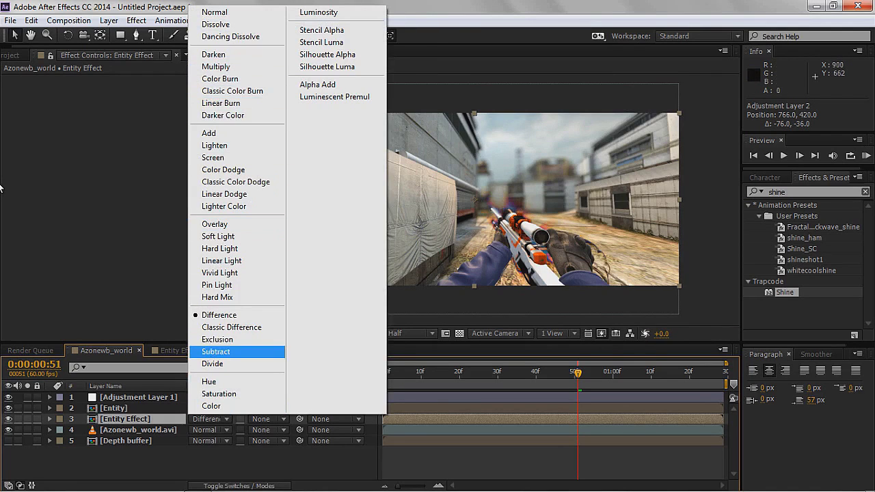
left_click(215, 352)
left_click(205, 420)
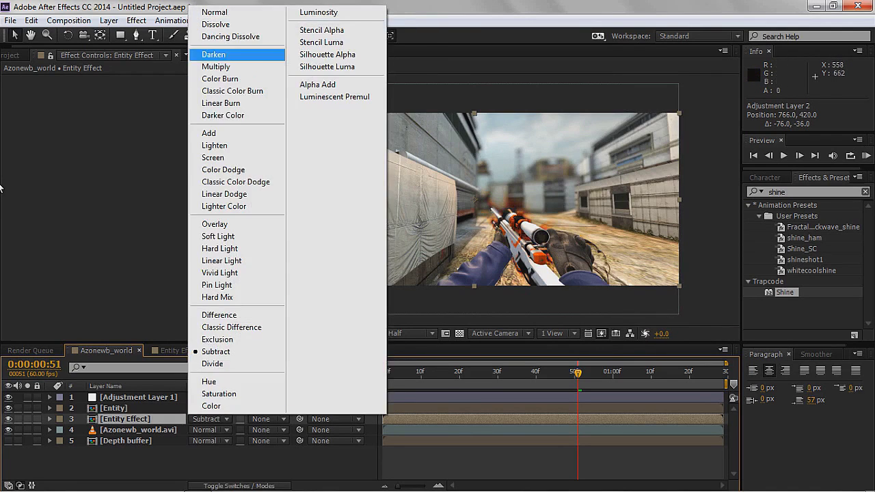
left_click(216, 66)
left_click(205, 420)
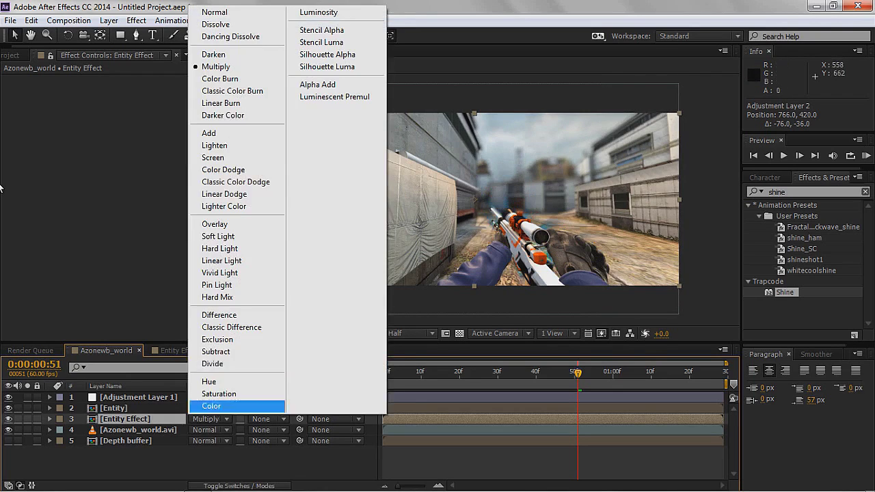
left_click(208, 133)
key("KP_0")
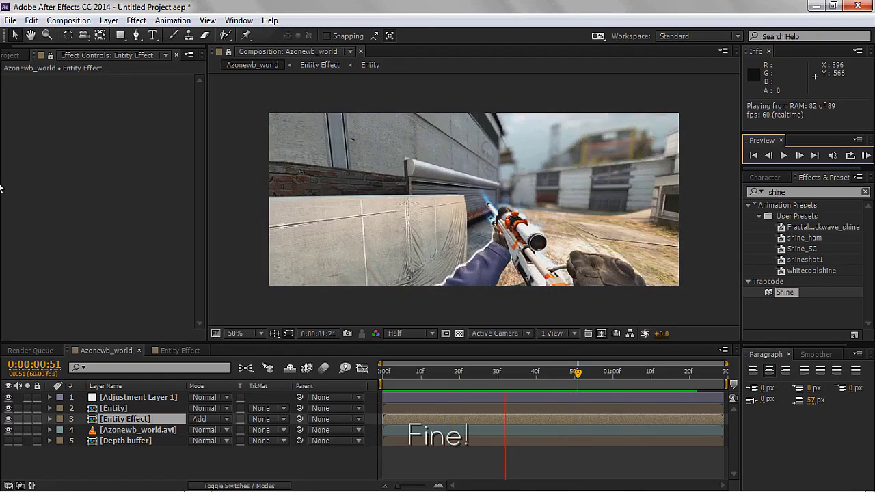
key("space")
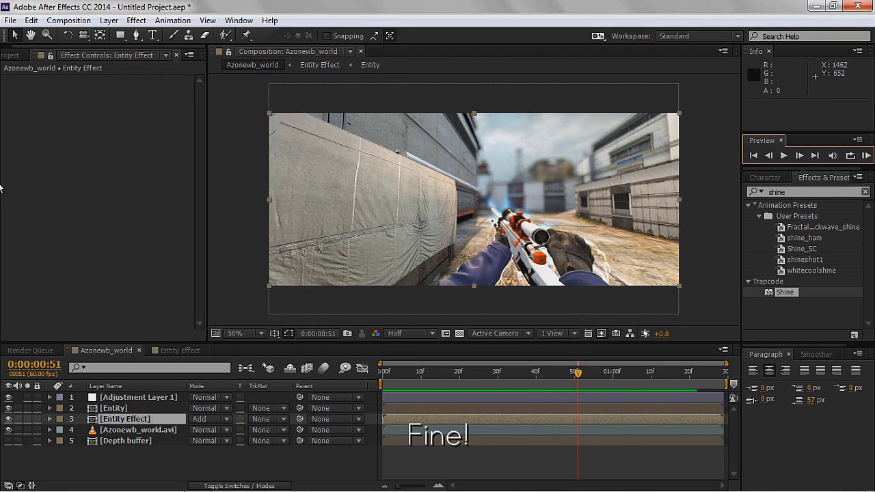
key("KP_0")
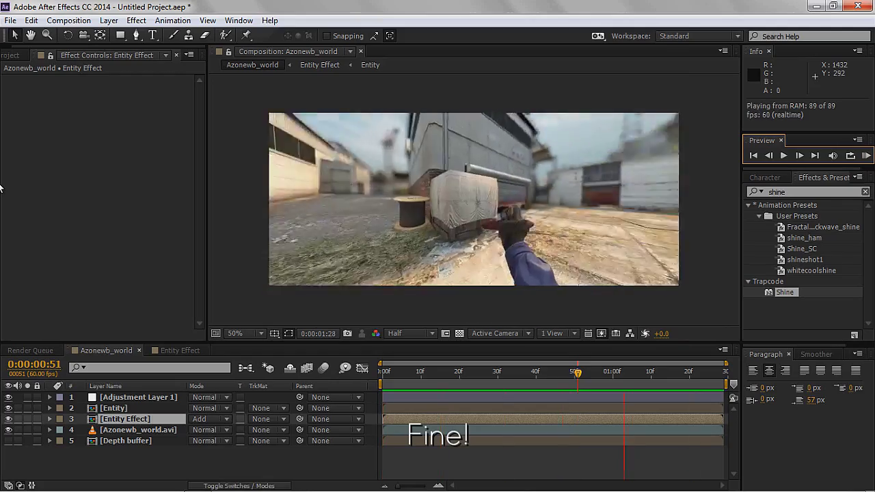
key("space")
key("KP_0")
key("space")
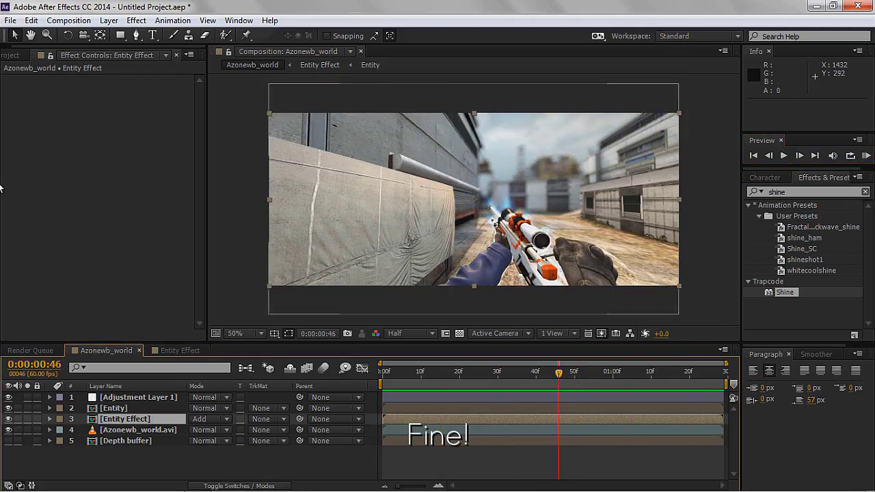
key("KP_5")
key("KP_3")
key("KP_2")
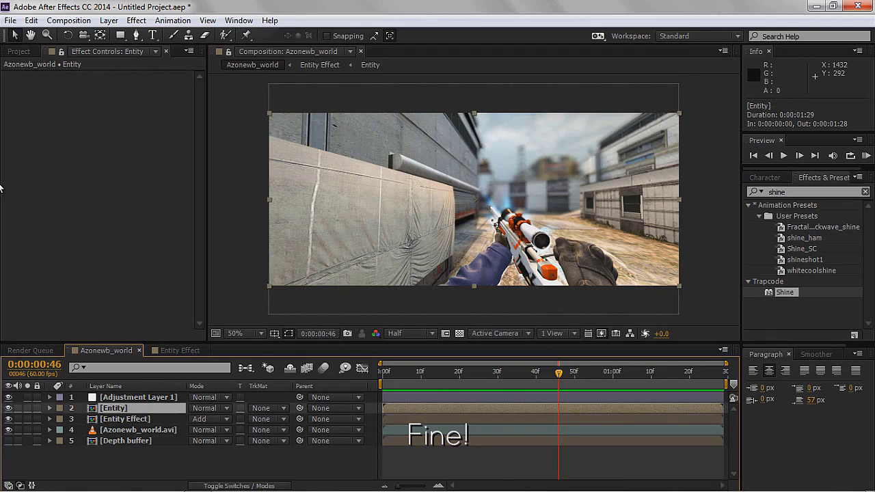
- In the Entity Effect comp, shift the Shine source point slightly up-left
key("shift+Escape")
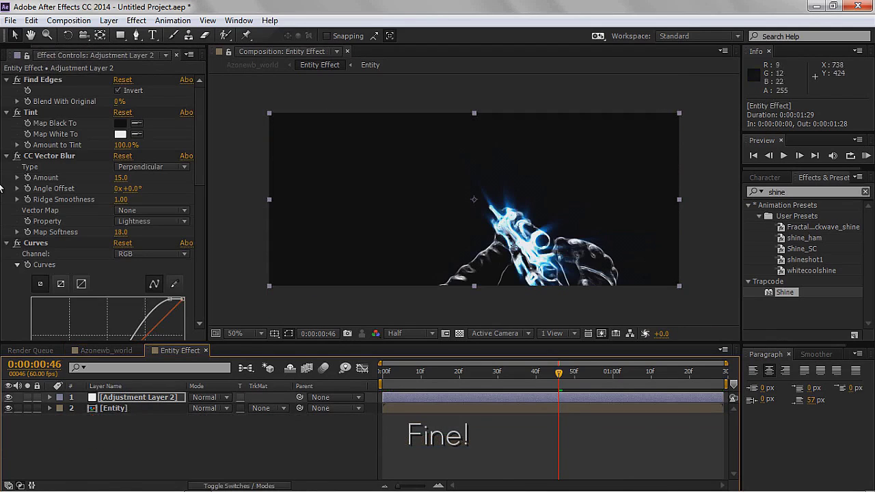
left_click_drag(530, 257, 526, 249)
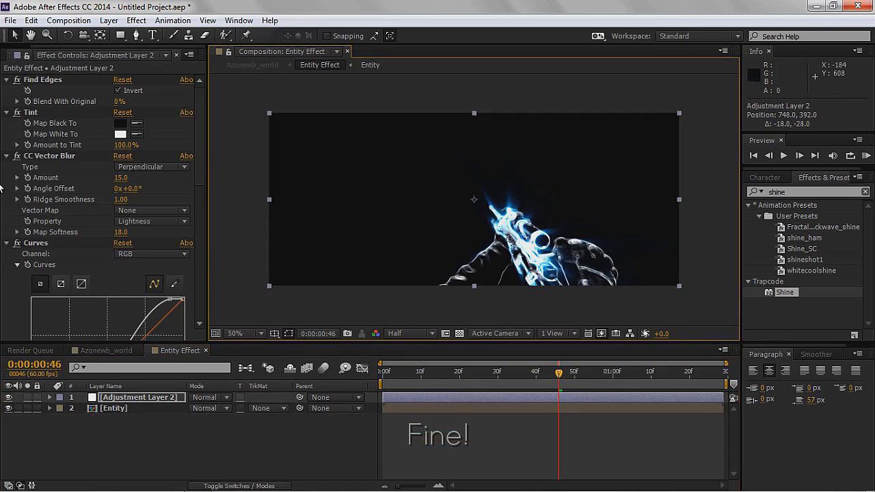
scroll(2, 188, "down", 1)
scroll(2, 188, "down", 5)
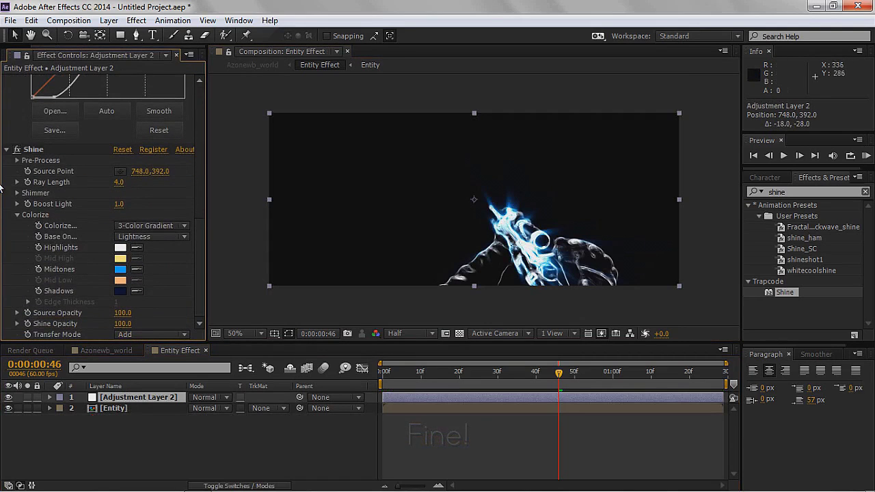
- Apply S_DistortRGB to Adjustment Layer 2 with an Amount of 0.020
key("ctrl+5")
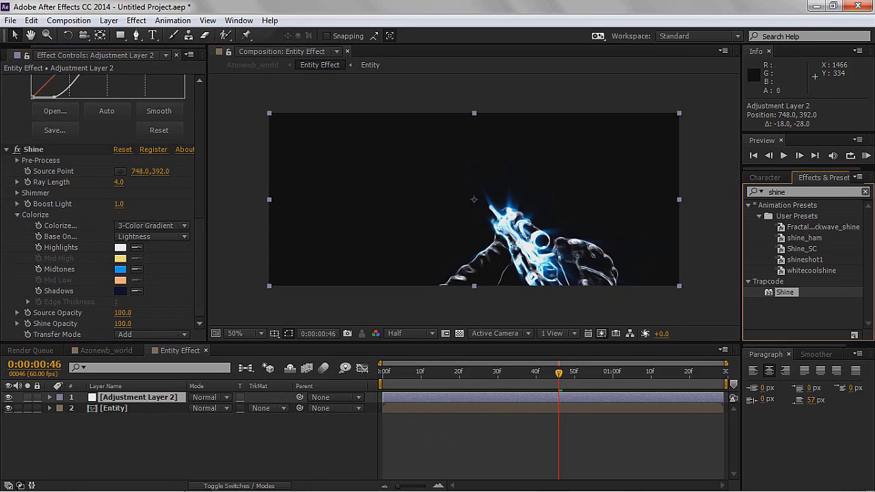
key("ctrl+f")
type("s_")
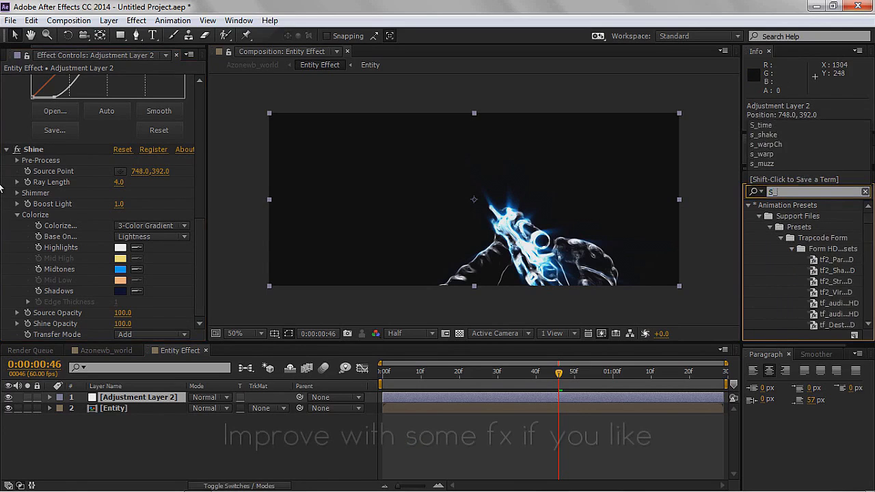
type("distort")
key("Down")
key("Down")
key("Down")
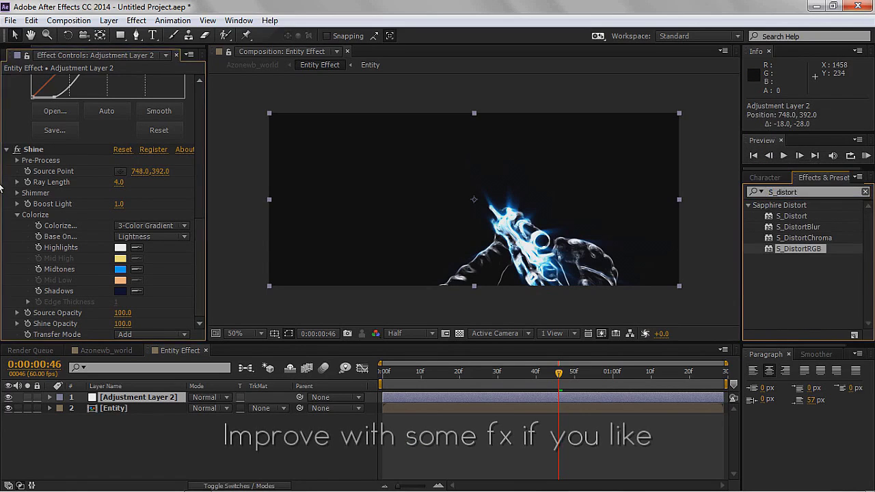
key("Return")
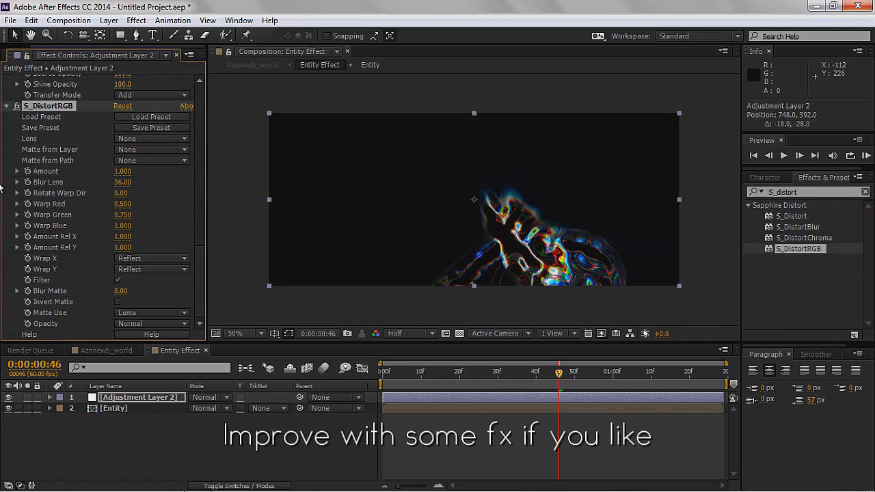
type("0.02")
key("Return")
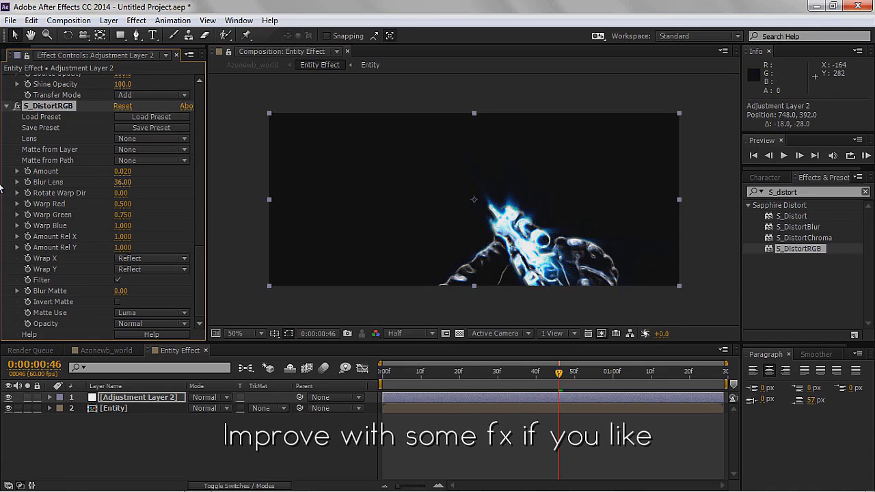
- Set the S_DistortRGB Blur Lens value to 80, checking it at 100% zoom
left_click_drag(122, 182, 126, 182)
key(".")
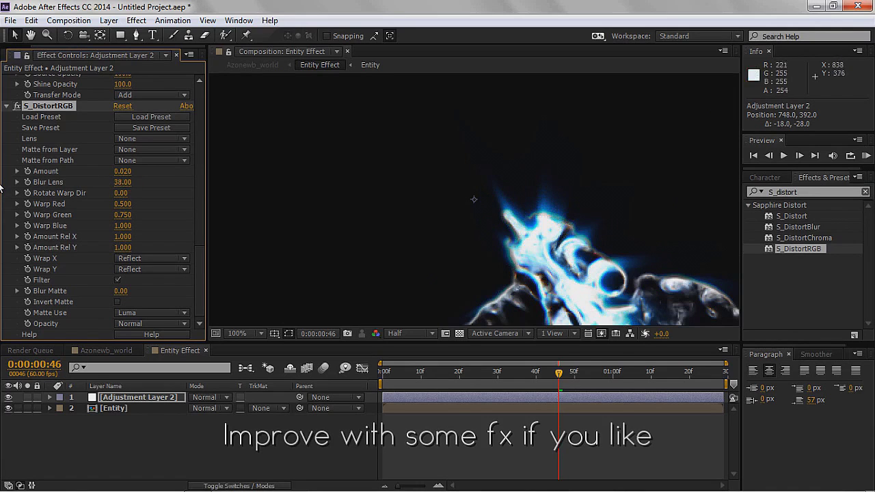
left_click(122, 182)
type("80")
key("Return")
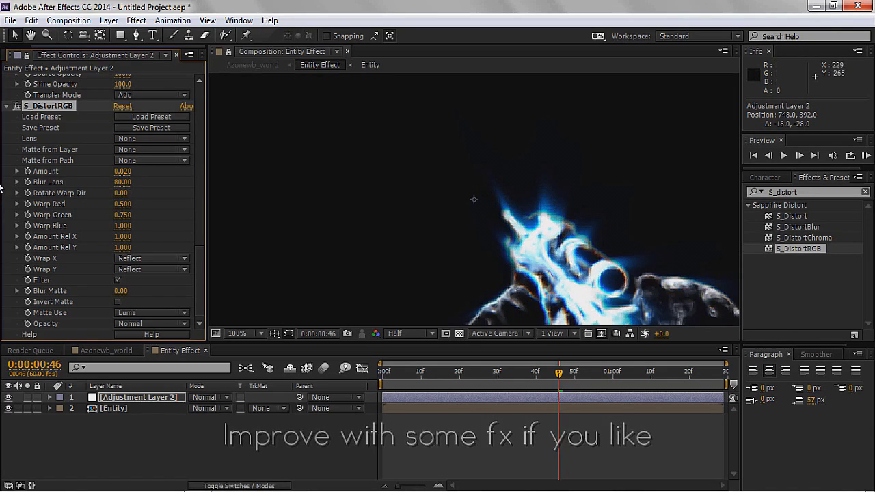
key("comma")
key("shift+Escape")
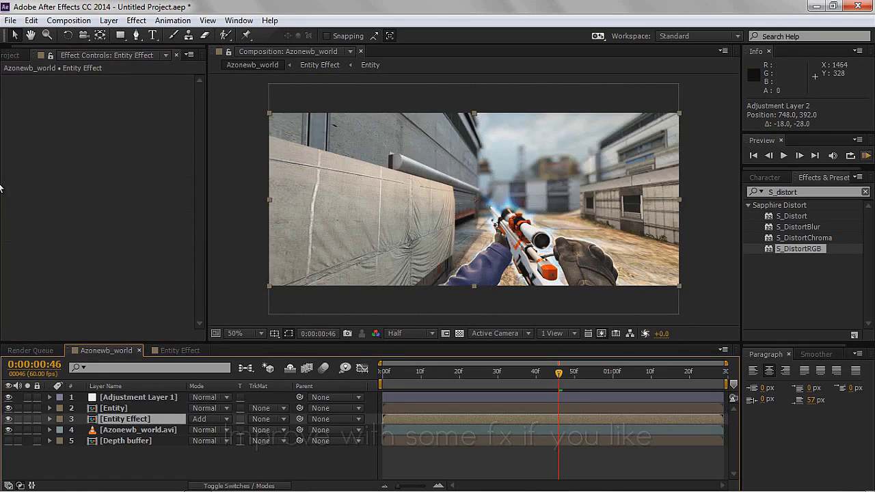
- RAM-preview all 89 frames of Azonewb_world, then park the playhead at frame 25
key("KP_0")
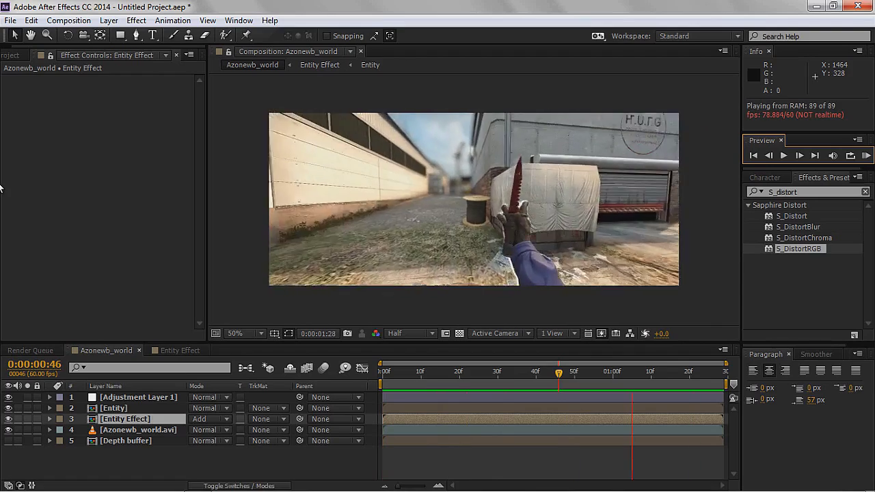
key("space")
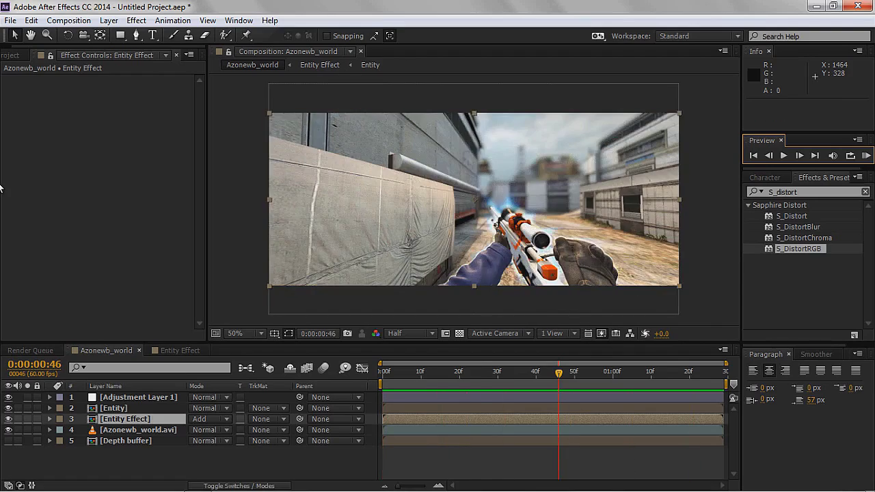
left_click(478, 371)
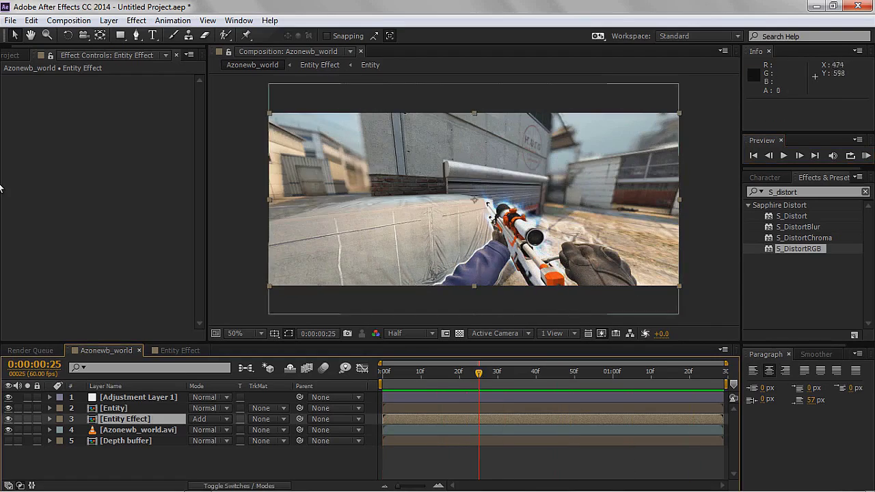
- Deselect the timeline layers and add a new adjustment layer, Adjustment Layer 3
right_click(208, 464)
mouse_move(237, 325)
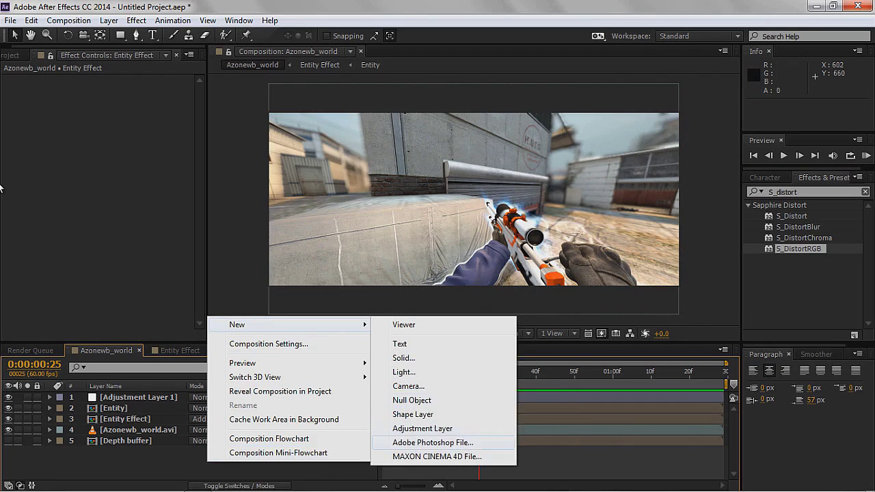
key("Escape")
left_click_drag(380, 468, 145, 455)
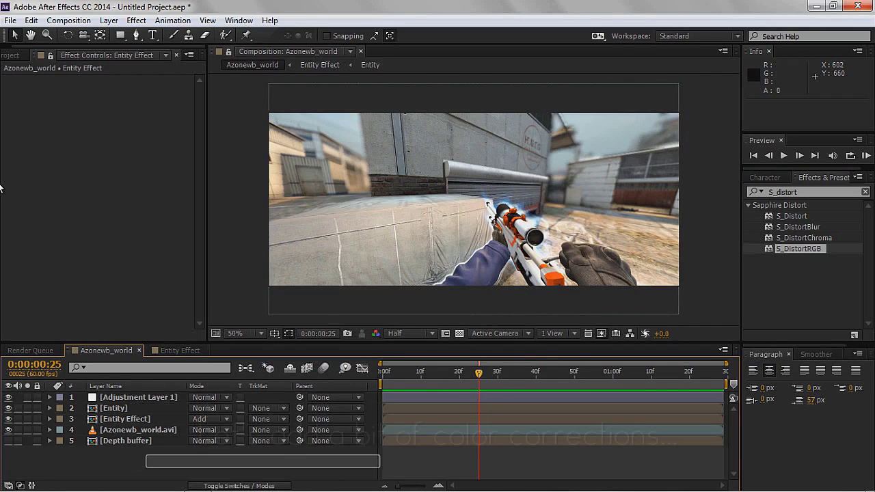
right_click(330, 458)
mouse_move(338, 316)
left_click(527, 422)
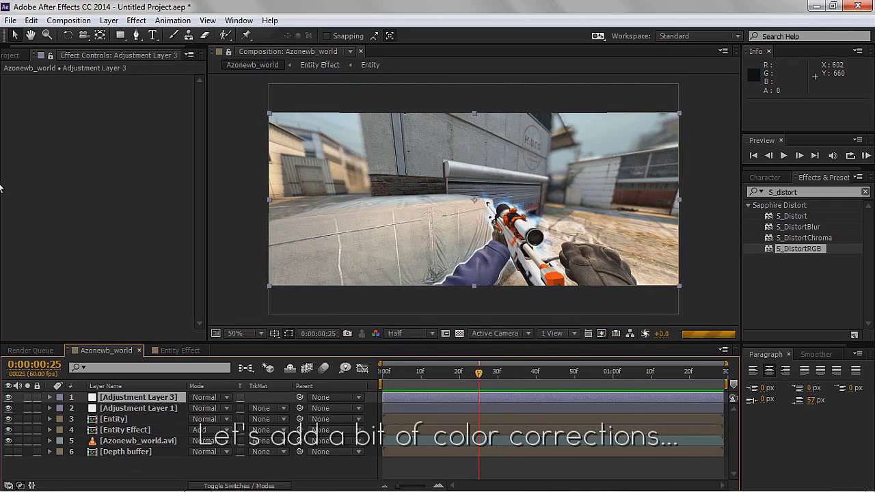
- Apply Curves and Unsharp Mask to Adjustment Layer 3
left_click(793, 193)
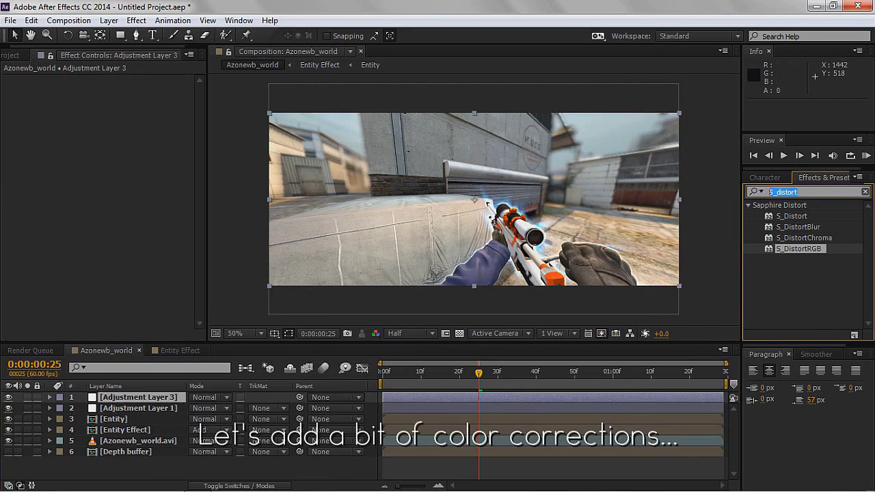
type("curves")
left_click_drag(786, 303, 1, 185)
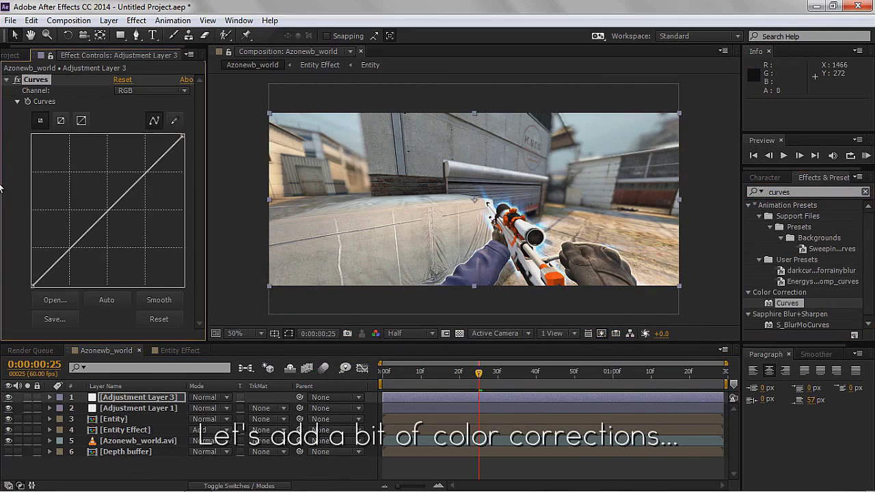
left_click(755, 192)
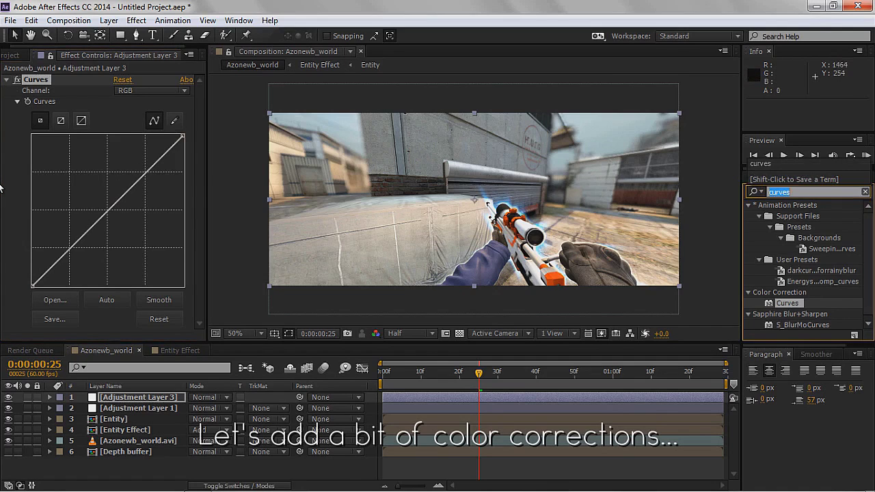
type("unsharp")
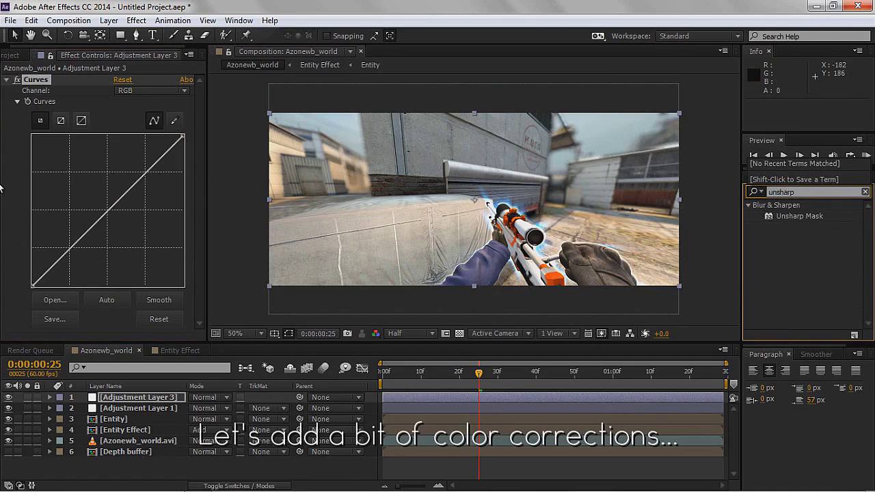
key("Return")
key("Down")
key("Return")
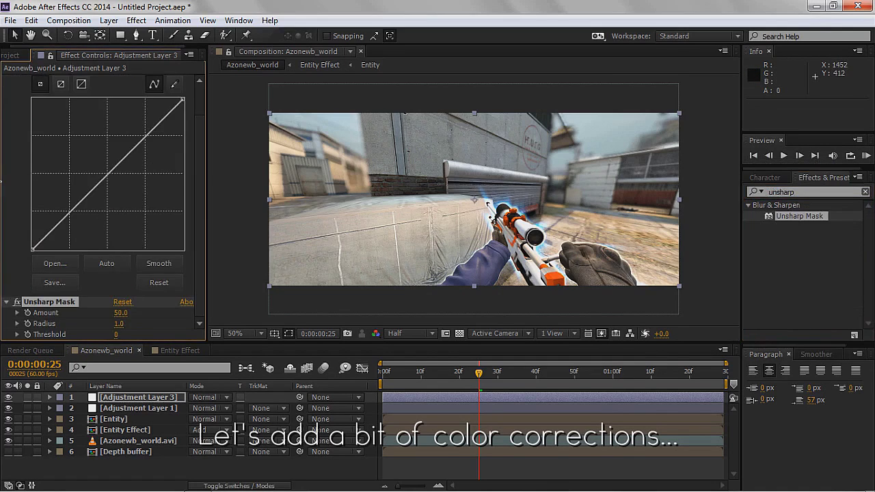
type("15")
key("Return")
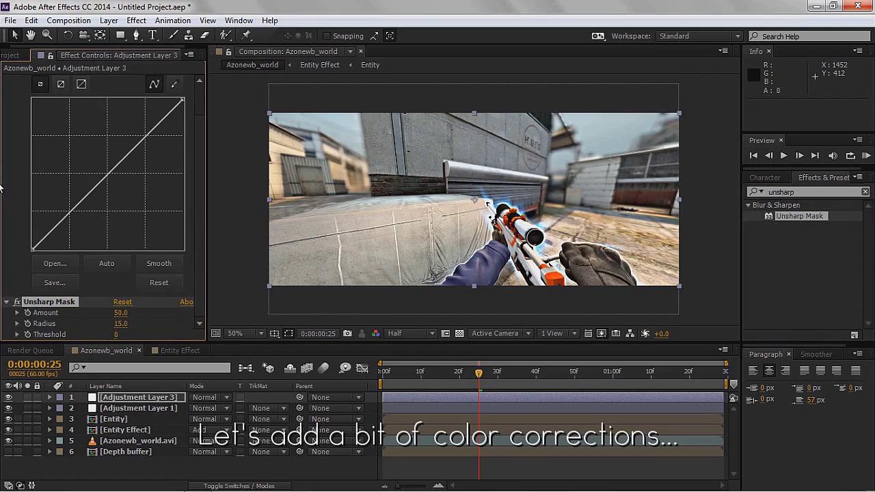
- Set Unsharp Mask Radius to 20 and Amount to 20, then toggle it to compare
left_click(120, 323)
type("20")
key("shift+Tab")
key("Return")
left_click(17, 301)
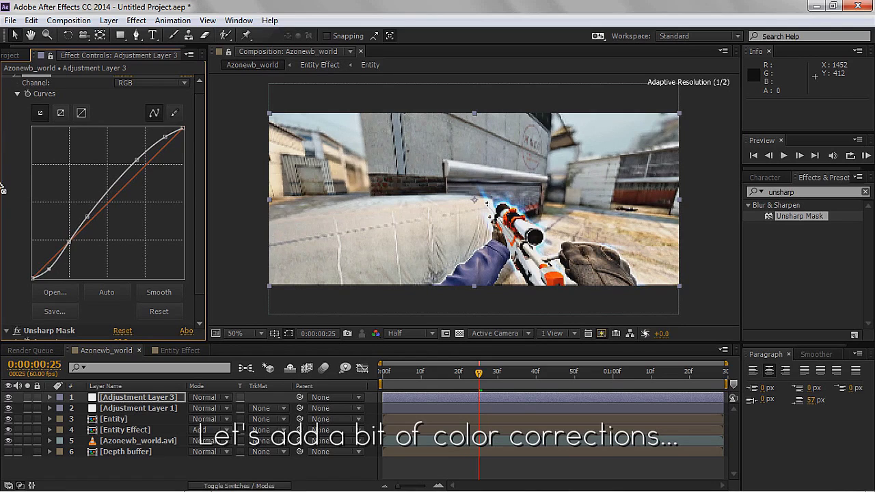
scroll(2, 188, "up", 1)
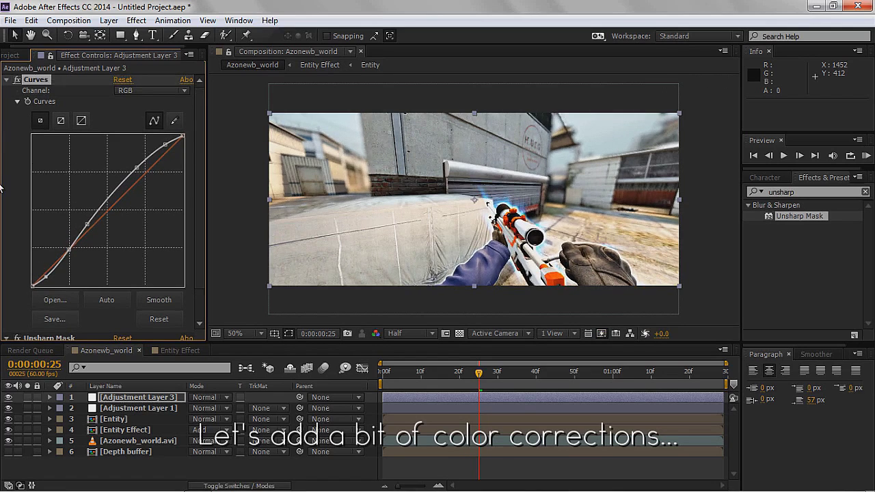
scroll(1, 188, "down", 3)
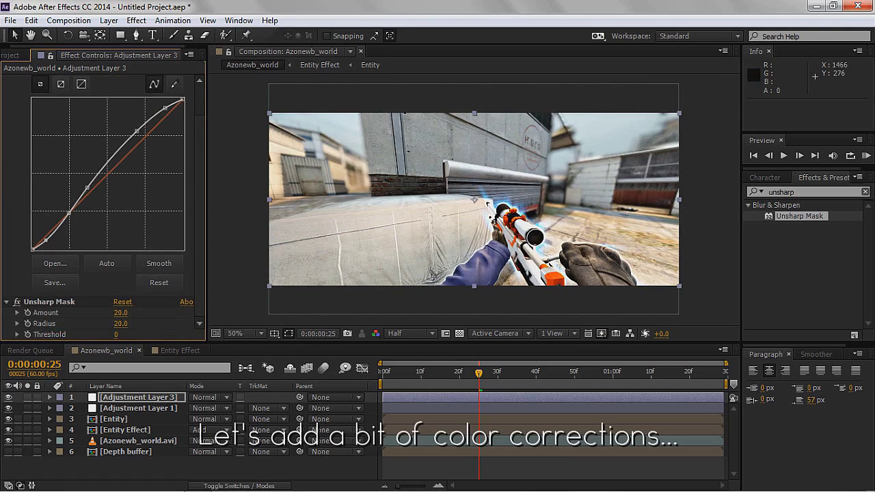
key("ctrl+5")
scroll(2, 184, "up", 3)
- Bend the RGB curve up to brighten, then slightly lift the Blue channel curve
left_click(150, 91)
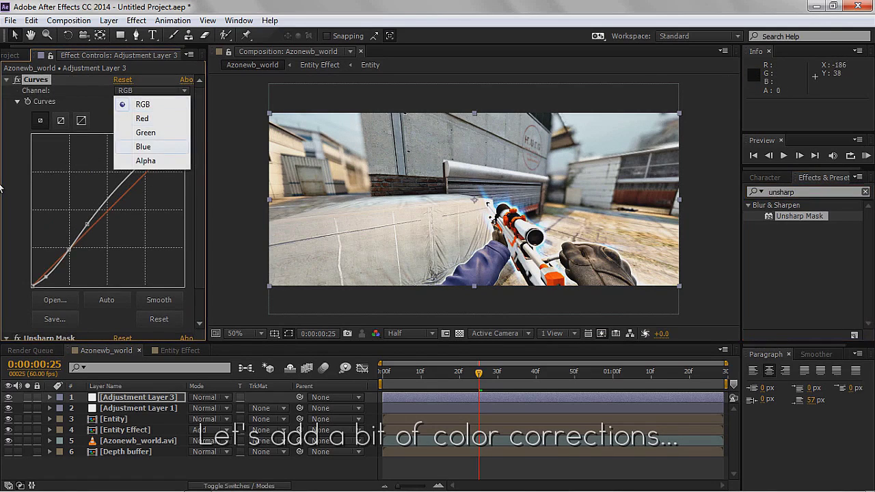
left_click_drag(171, 152, 165, 144)
left_click_drag(140, 171, 132, 166)
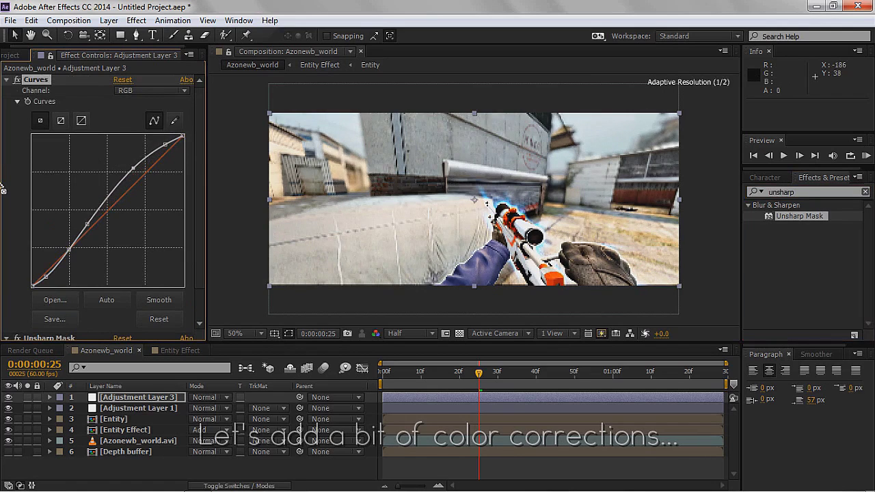
key("ctrl+z")
left_click(150, 91)
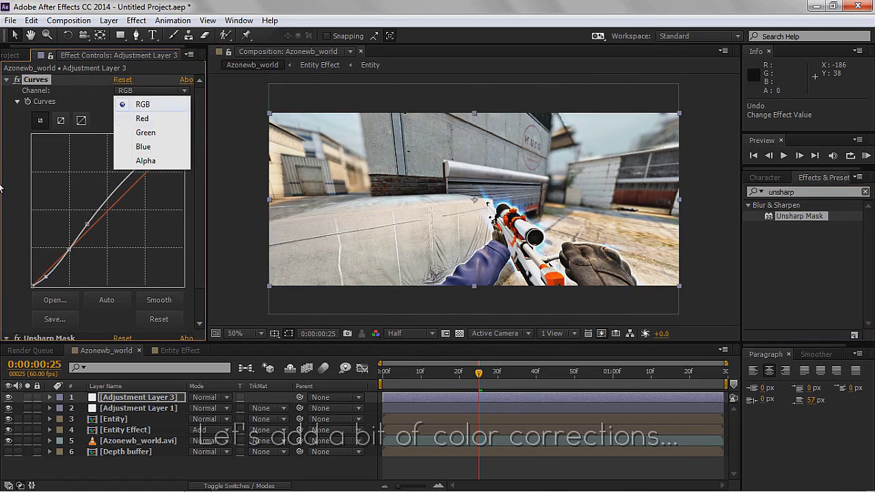
key("Down")
key("Down")
key("Down")
key("Return")
left_click_drag(89, 231, 86, 225)
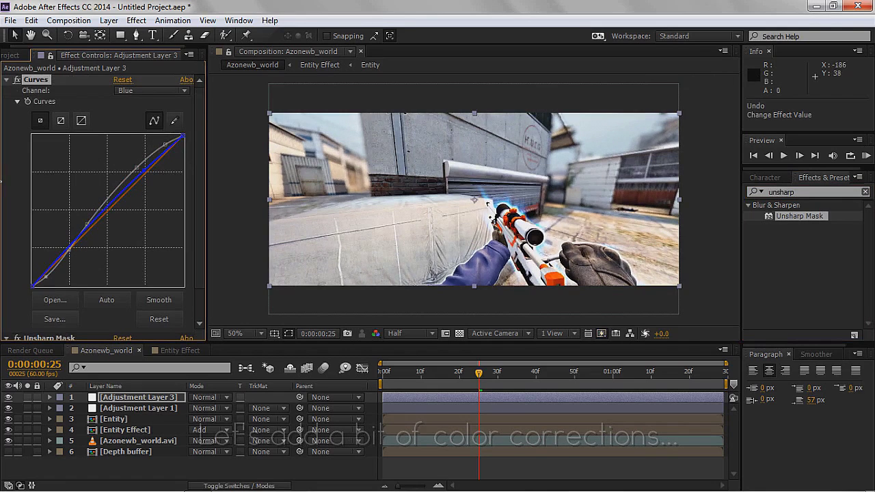
left_click_drag(69, 249, 65, 254)
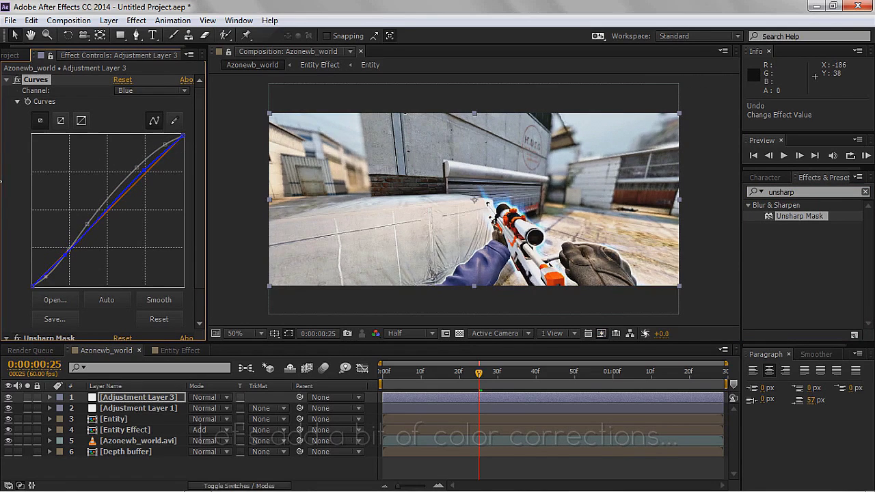